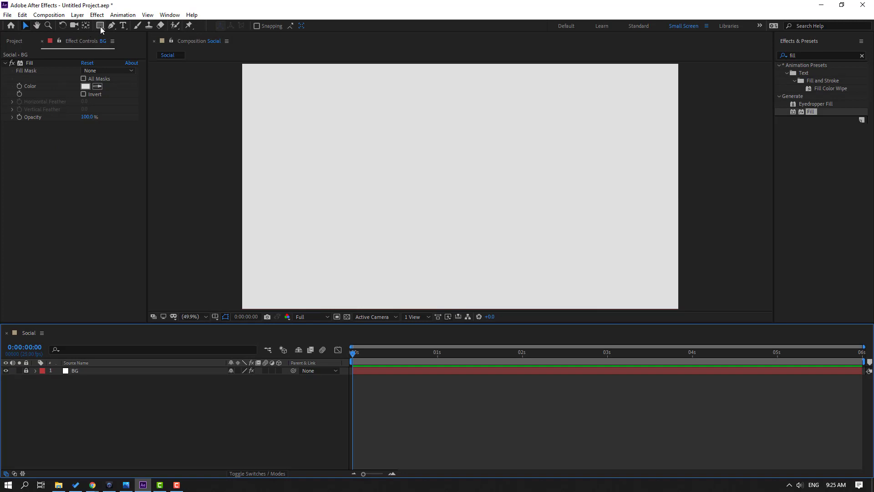
Draw a wide rounded rectangle bar in the middle of the composition with the Rounded Rectangle Tool
left_click(100, 25)
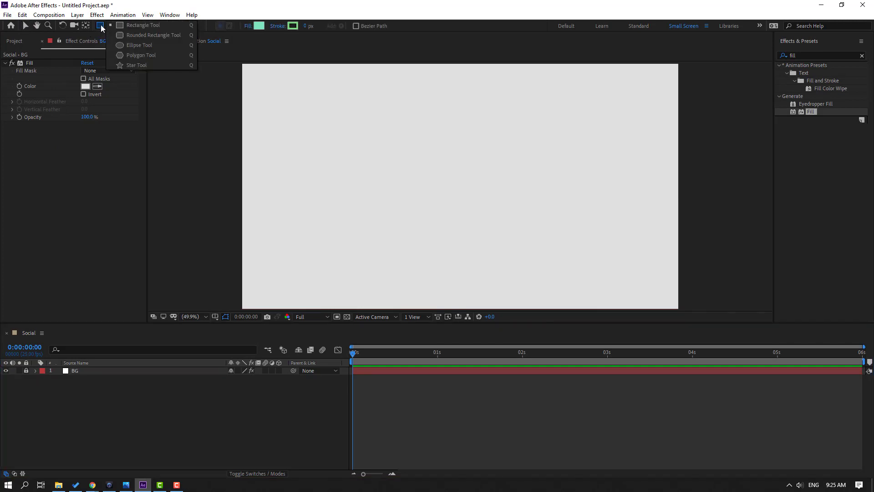
left_click(162, 36)
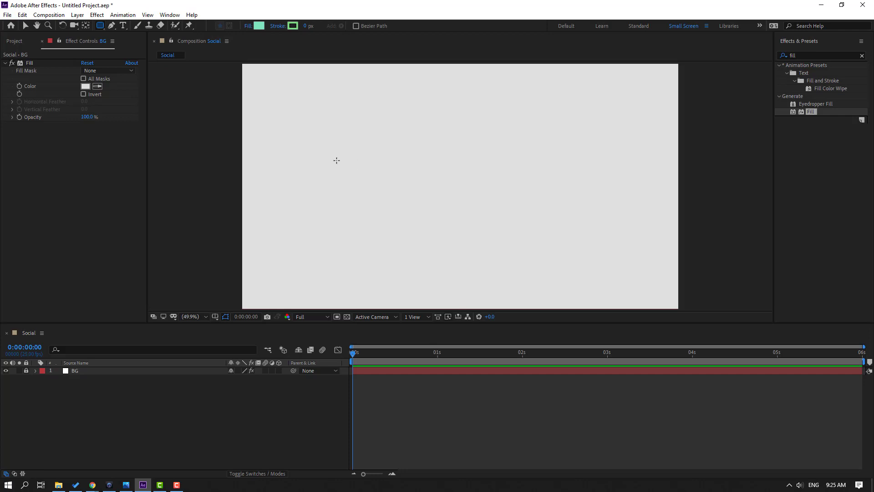
mouse_move(336, 160)
left_mouse_down()
mouse_move(363, 180)
mouse_move(446, 195)
mouse_move(551, 199)
left_mouse_up()
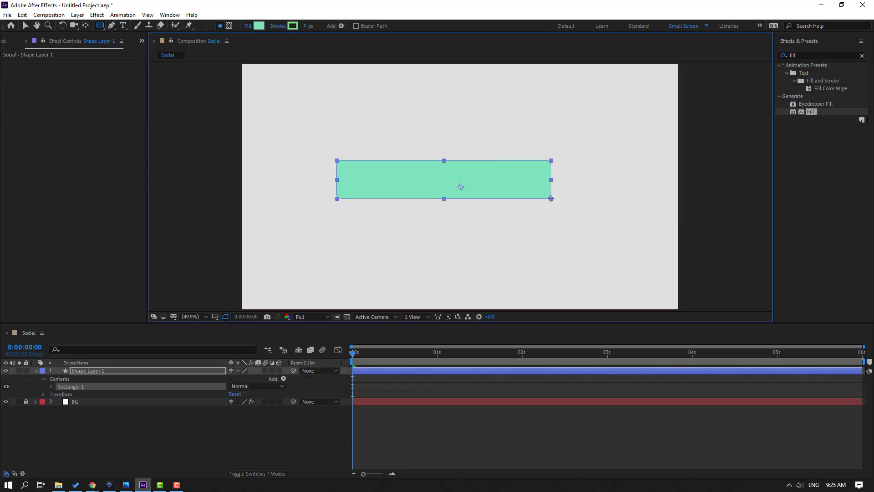
Change the bar's shape fill color to white, FFFFFF
left_click(26, 26)
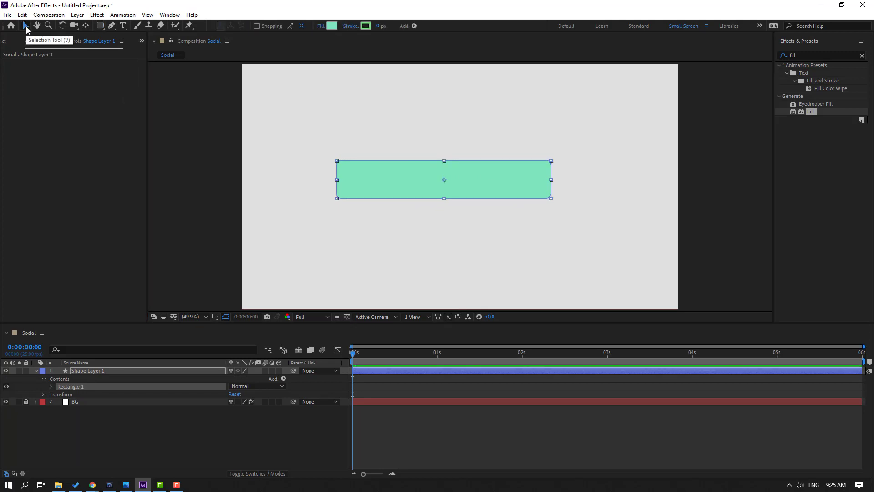
left_click(333, 30)
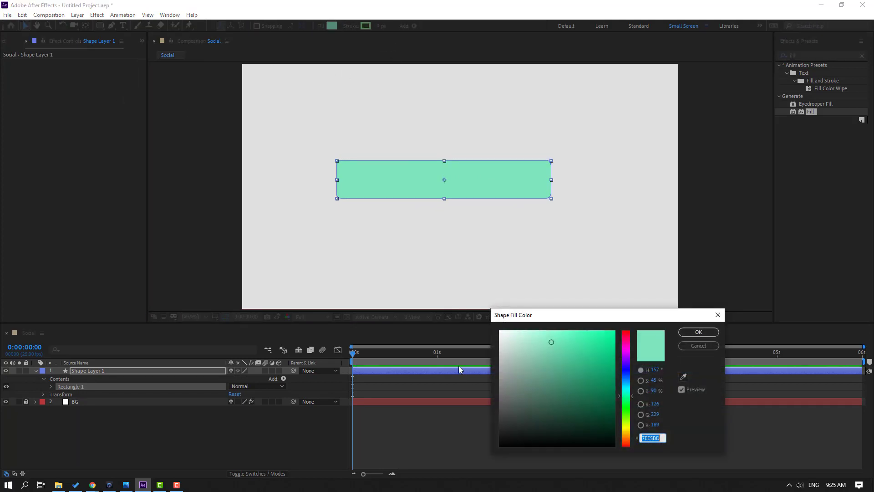
left_click_drag(530, 347, 438, 314)
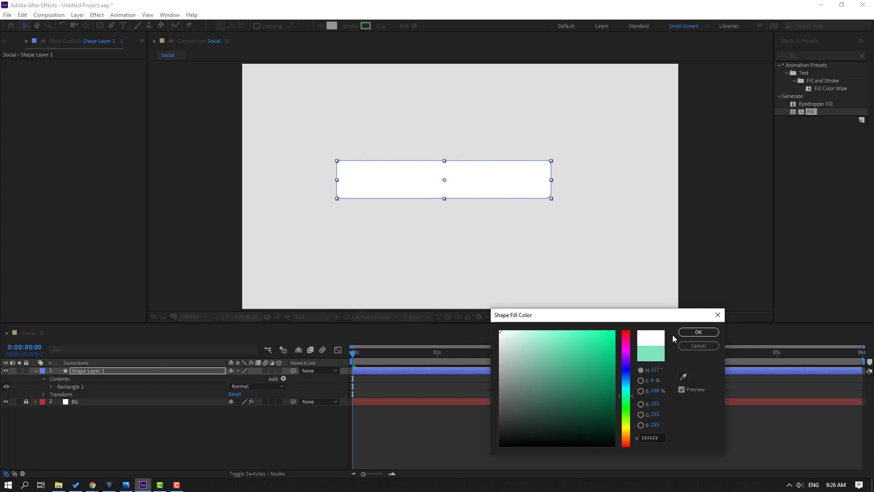
left_click(698, 331)
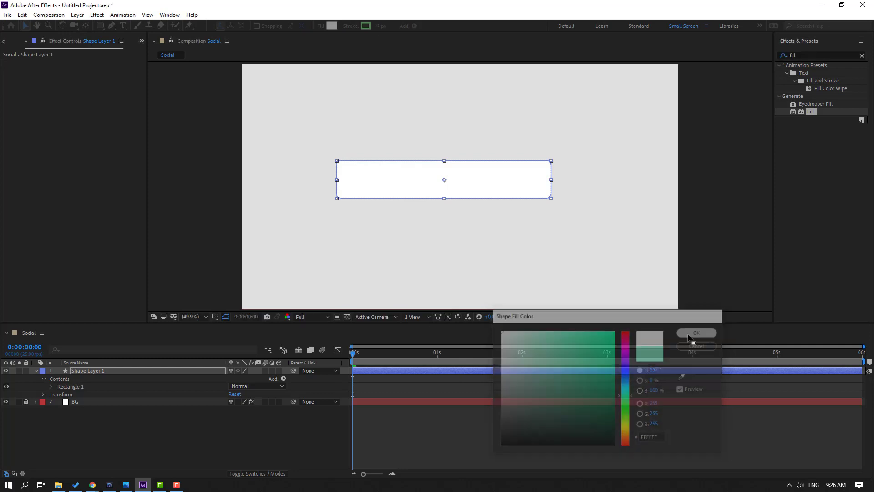
Rename the bar's shape layer to object01 and collapse its properties
left_click(80, 371)
key("Return")
type("b")
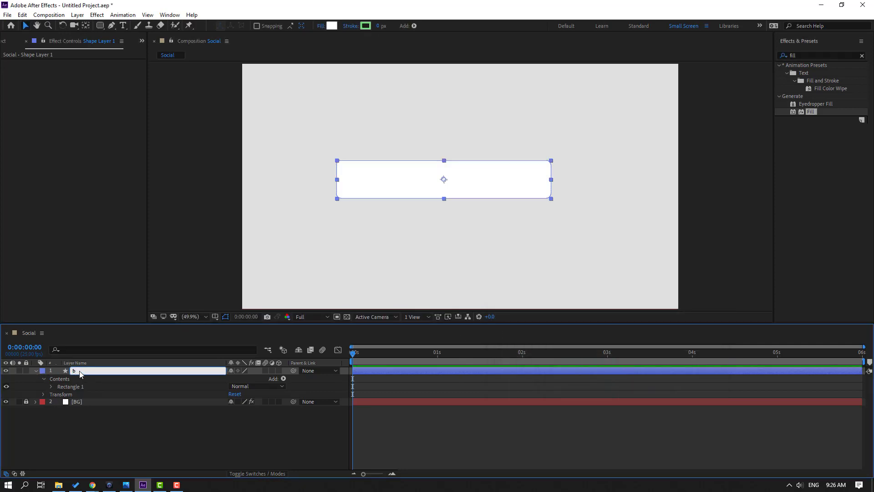
key("ctrl+z")
type("object01")
left_click(101, 415)
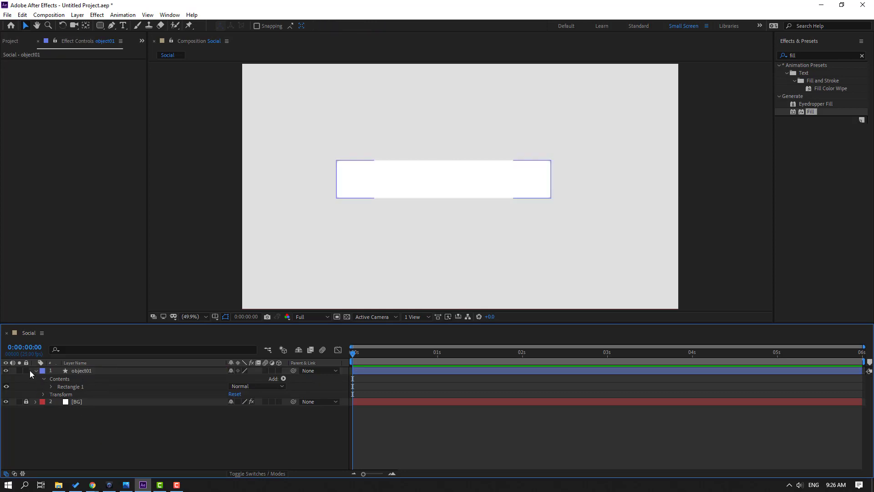
left_click(35, 371)
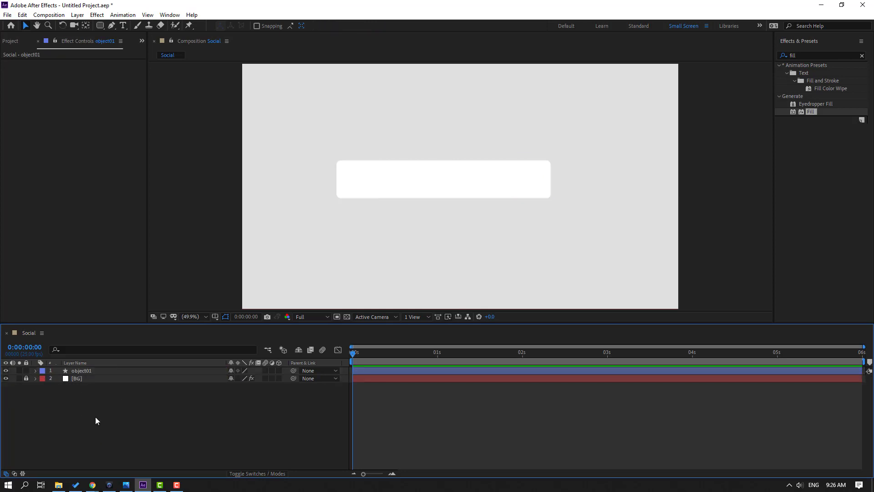
Draw a larger rectangle covering the bar with the Rectangle Tool and nudge it slightly upward
left_click(100, 26)
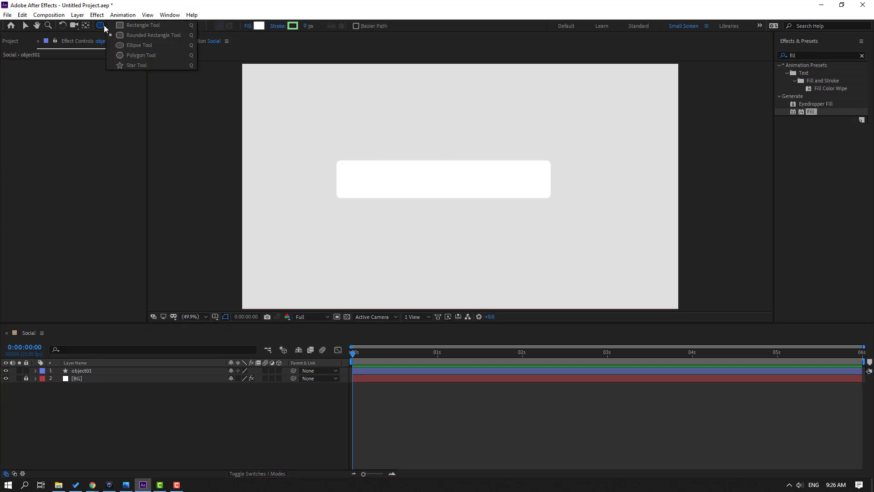
left_click(131, 27)
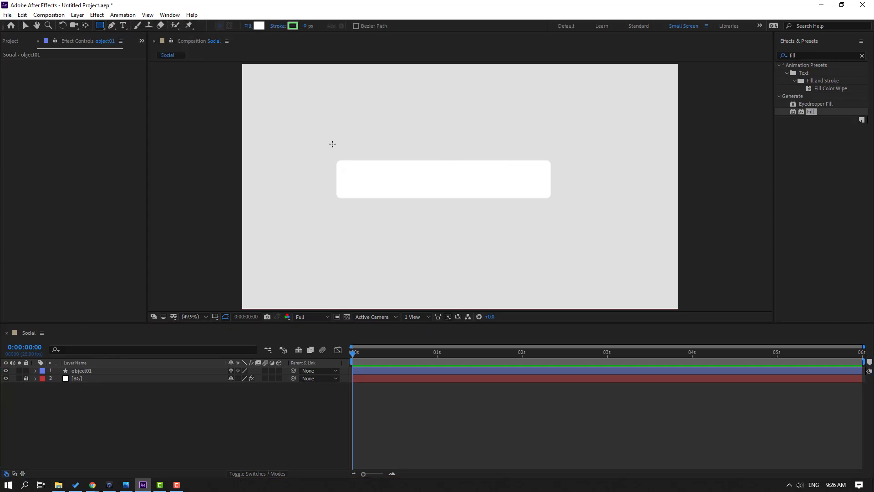
left_click_drag(333, 144, 572, 284)
left_click(24, 26)
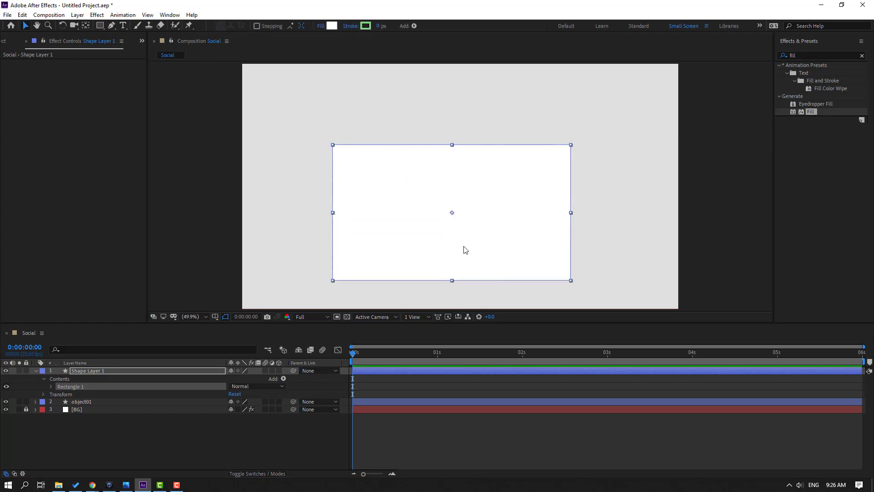
left_click_drag(465, 249, 464, 223)
Duplicate object01 and move the rectangle layer between object02 and object01 in the layer stack
left_click(35, 371)
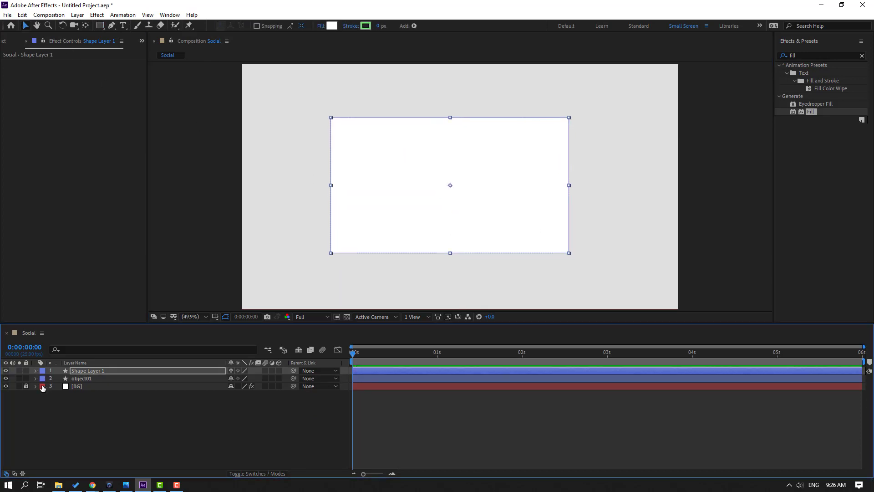
left_click(83, 378)
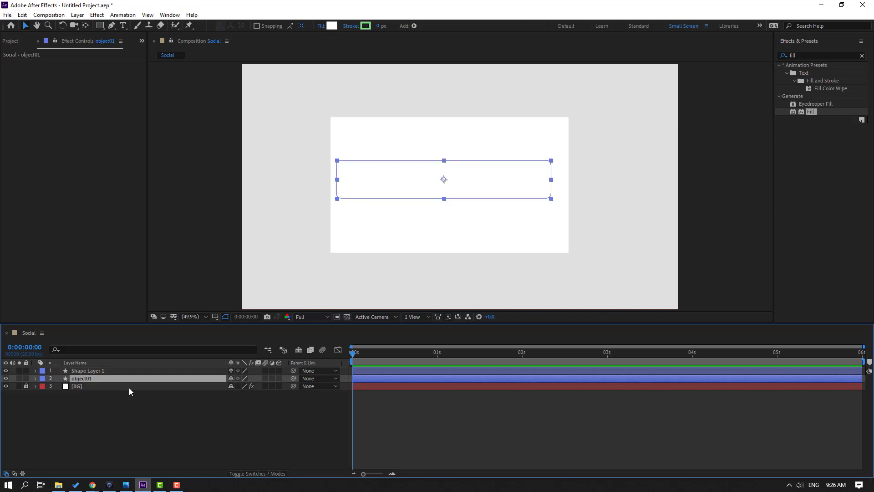
key("ctrl+d")
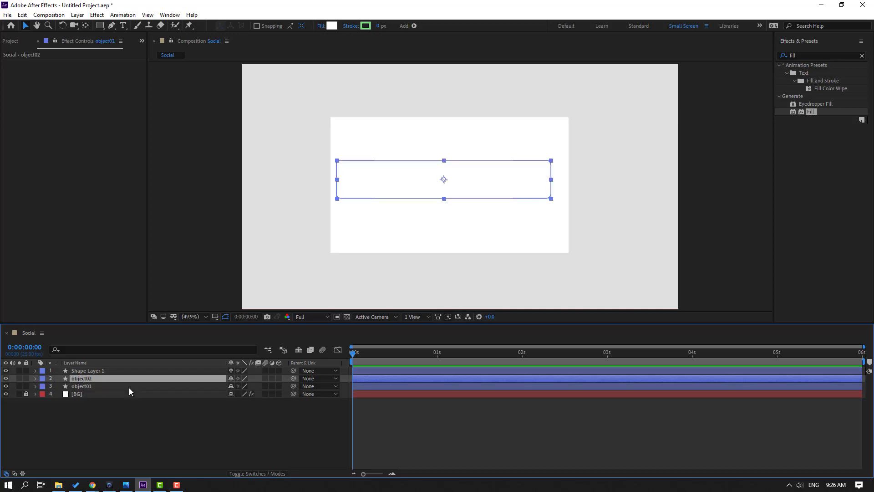
left_click(97, 372)
left_click_drag(101, 372, 102, 388)
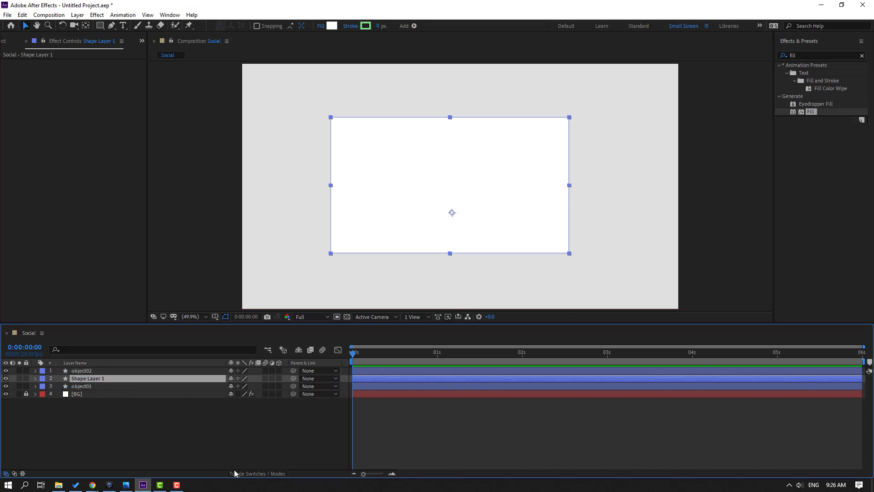
Set the rectangle layer's track matte to Alpha so object02 masks it
left_click(268, 475)
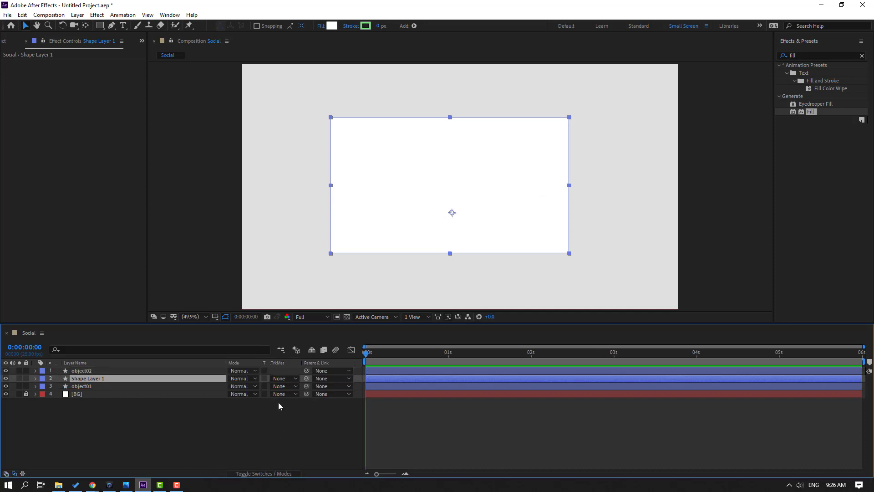
left_click(280, 378)
left_click(287, 402)
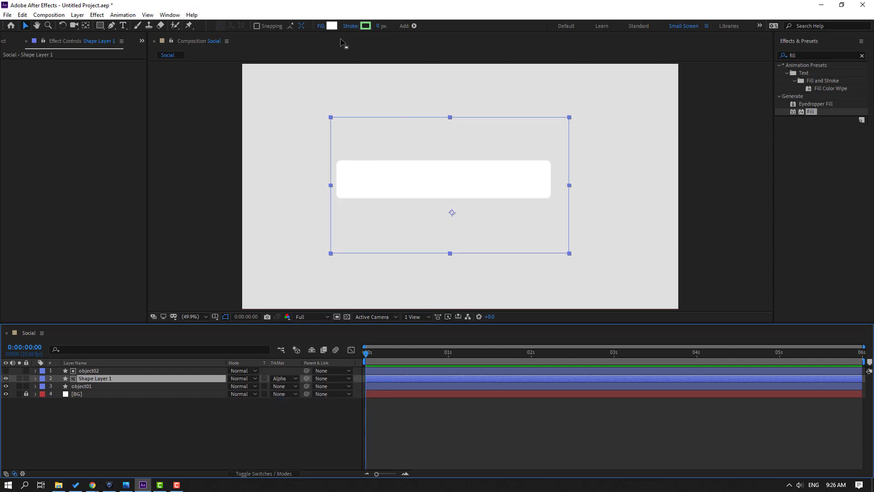
Change the rectangle's shape fill color to red, F55757
left_click(331, 26)
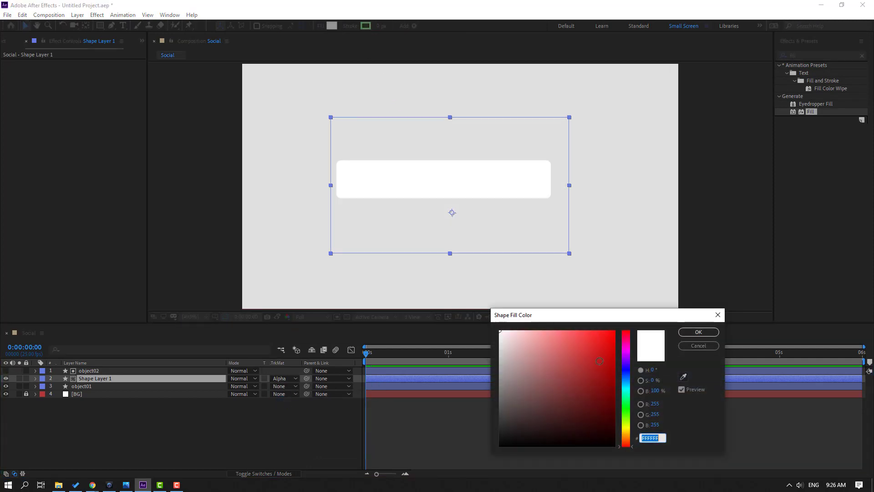
left_click_drag(600, 358, 574, 334)
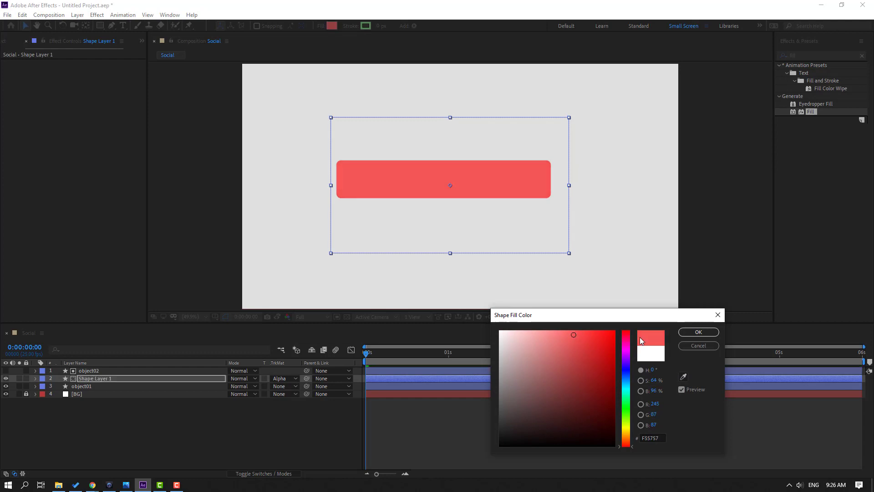
left_click(698, 332)
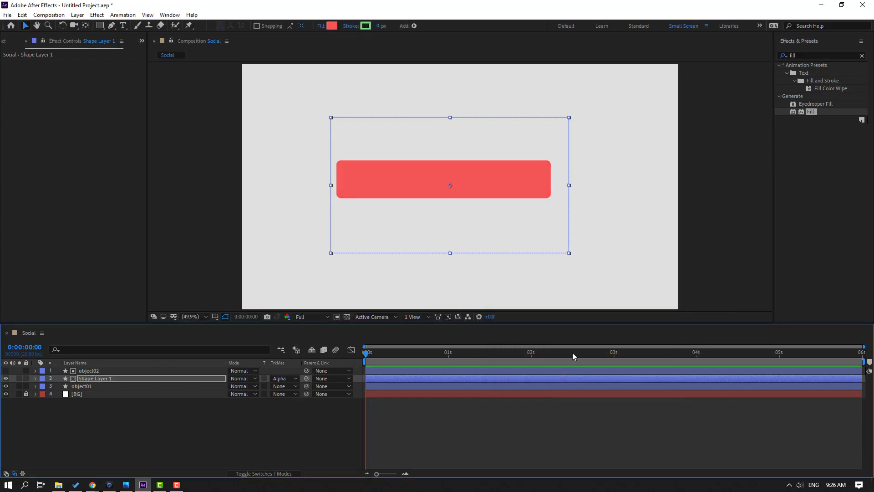
Rename the rectangle layer to mask
left_click(110, 379)
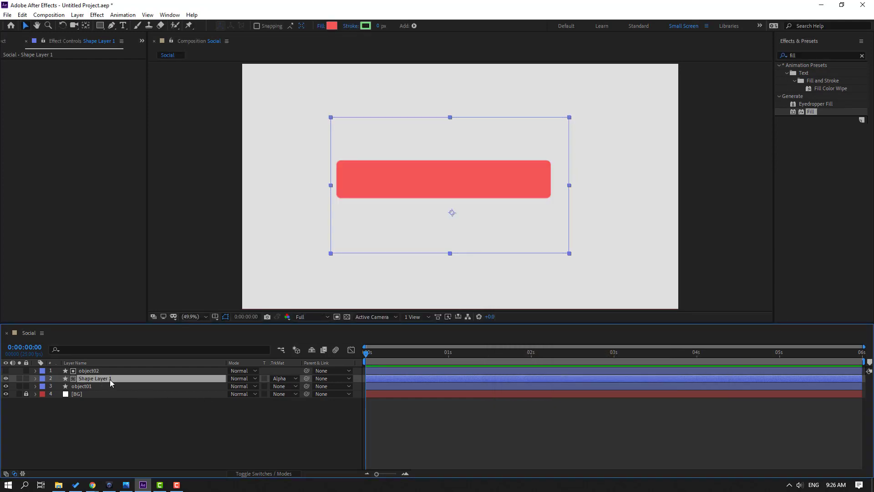
key("Return")
type("mask")
key("Return")
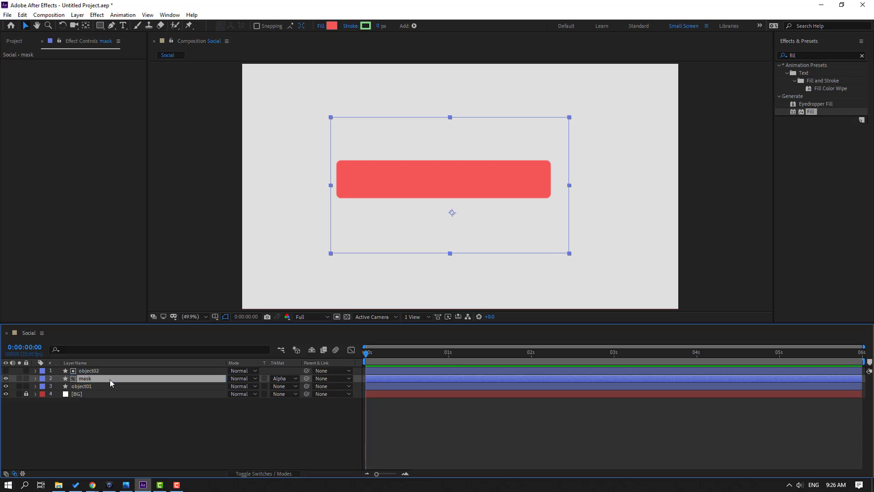
Set the mask layer's rotation to -45°
key("r")
left_click_drag(242, 387, 262, 412)
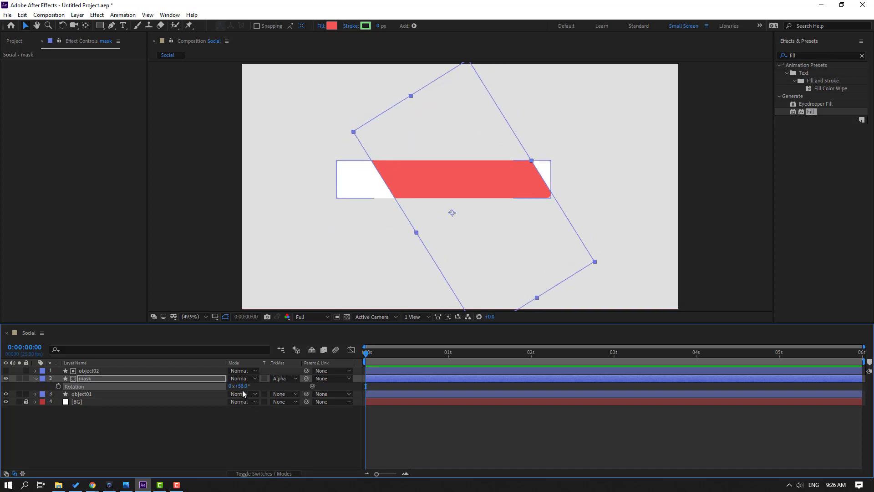
type("45")
key("Return")
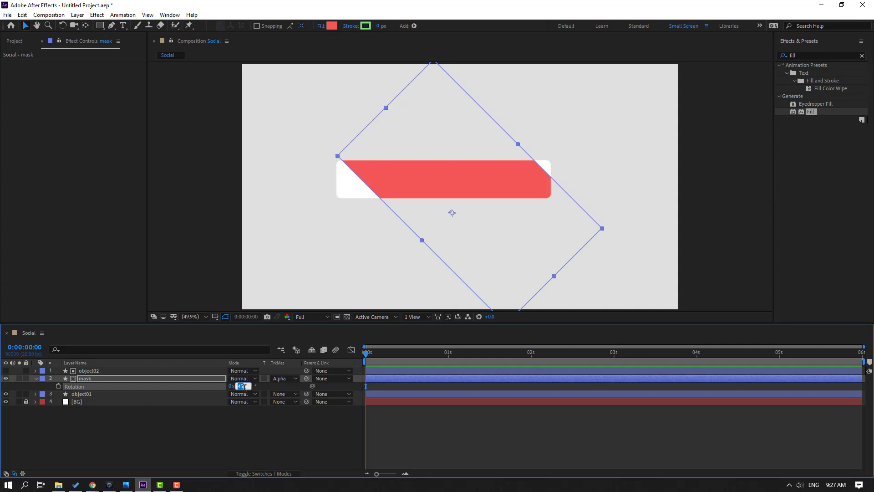
key("Return")
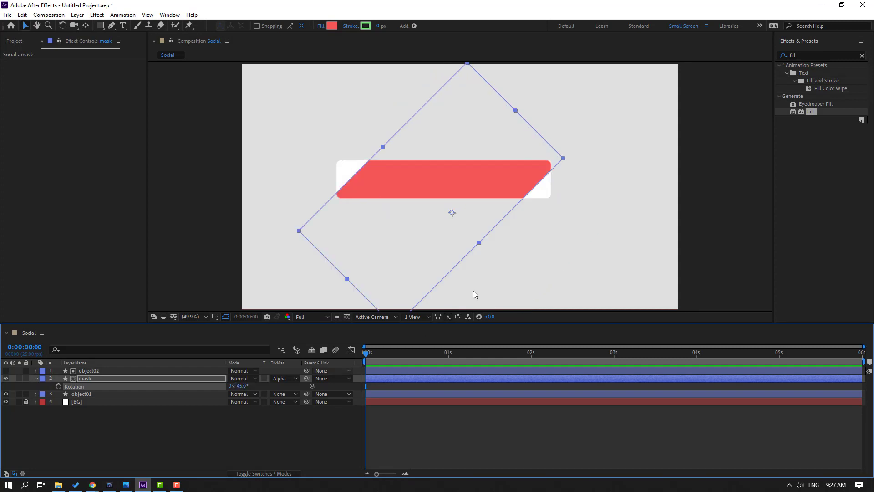
Add a starting Position keyframe for the mask layer at 770.2, 655.2
left_click(435, 189)
left_click_drag(436, 190, 467, 188)
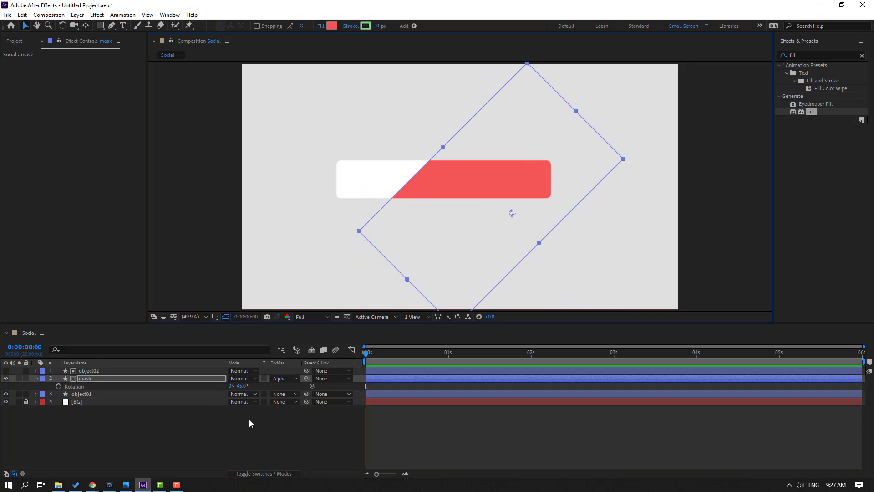
left_click(91, 379)
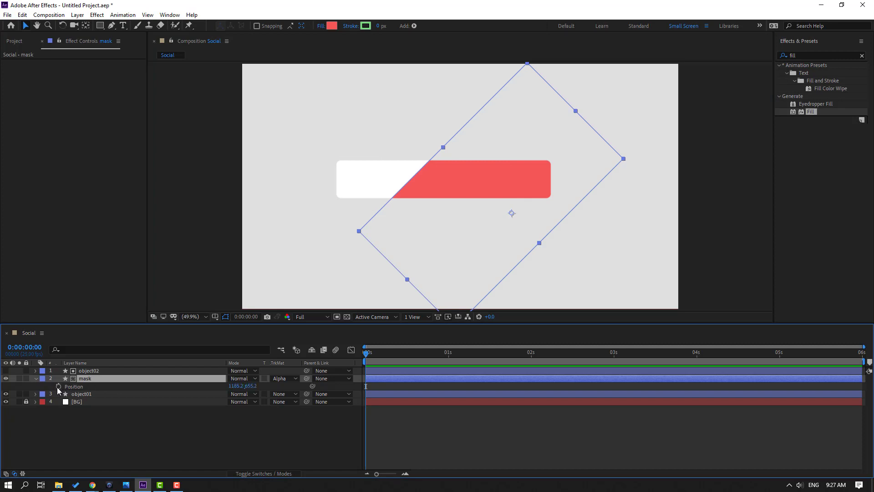
left_click(58, 386)
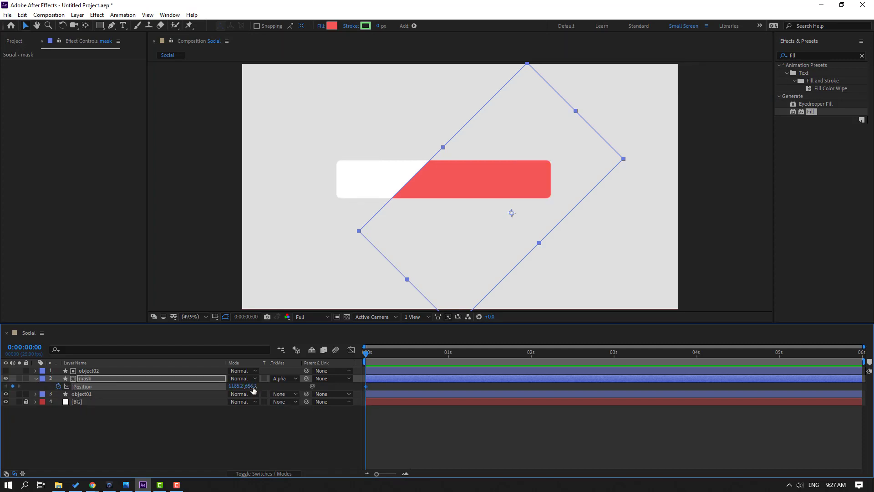
left_click_drag(235, 387, 46, 387)
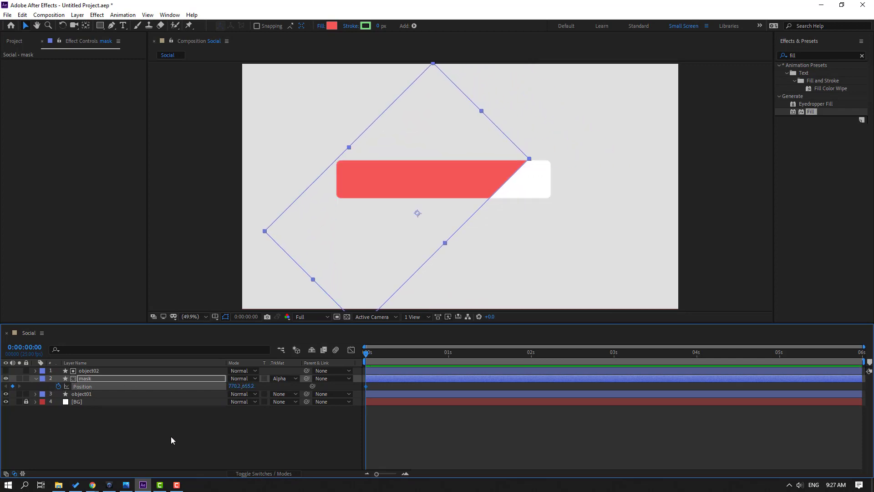
Unlink the mask's scale proportions and set its scale to 142.0, 208.0%
key("shift+s")
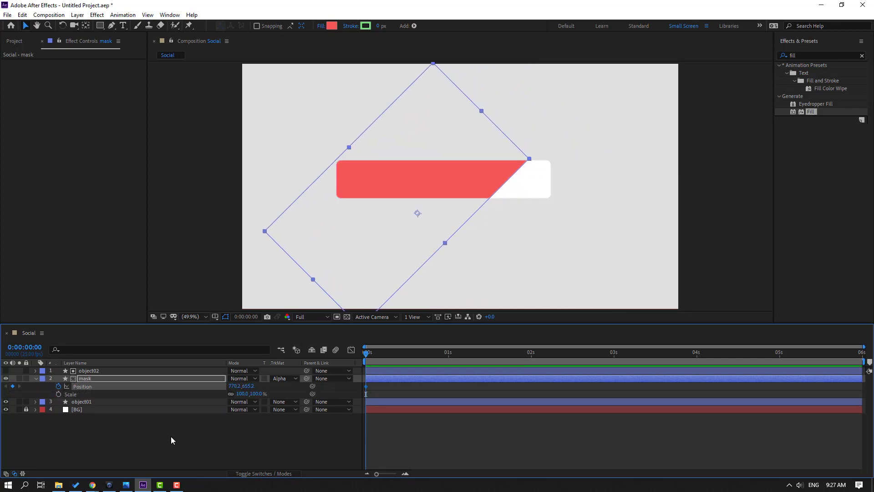
left_click(229, 394)
left_click_drag(241, 394, 310, 394)
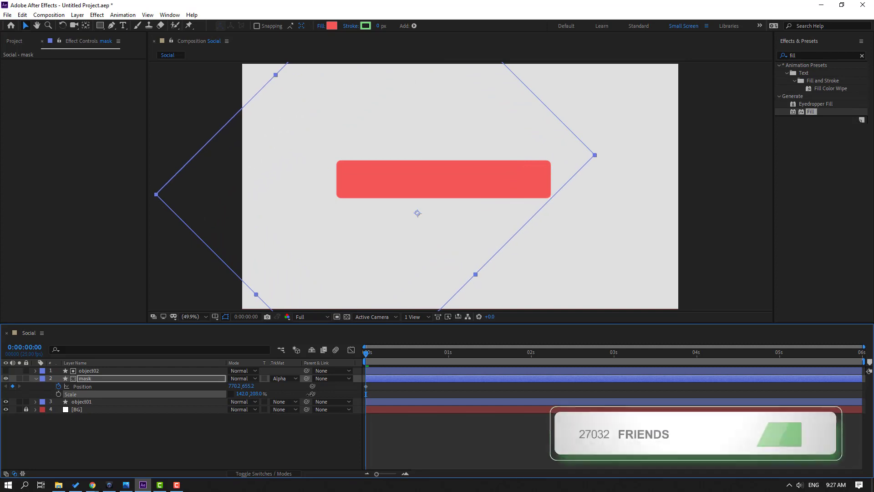
At 0:00:00:20, set the mask's position to 1909.2, 798.2 to add a second keyframe
left_click_drag(388, 357, 432, 360)
left_click_drag(247, 386, 764, 385)
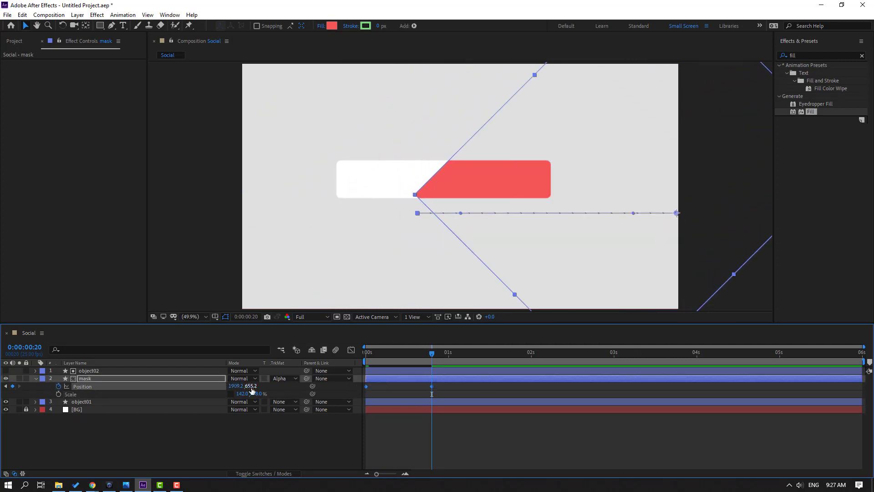
left_click_drag(252, 385, 318, 386)
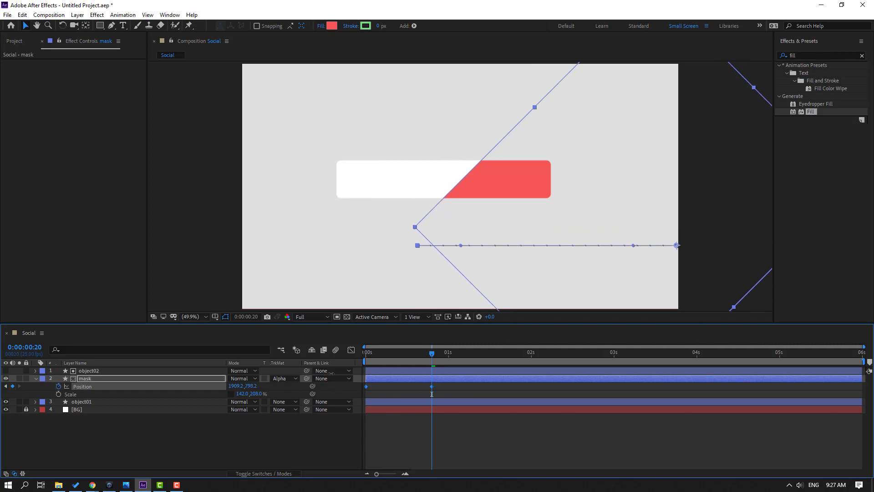
Scrub the mask's second Position keyframe X value down to about 1715.2, keeping Y at 798.2
left_click(480, 397)
left_click(287, 384)
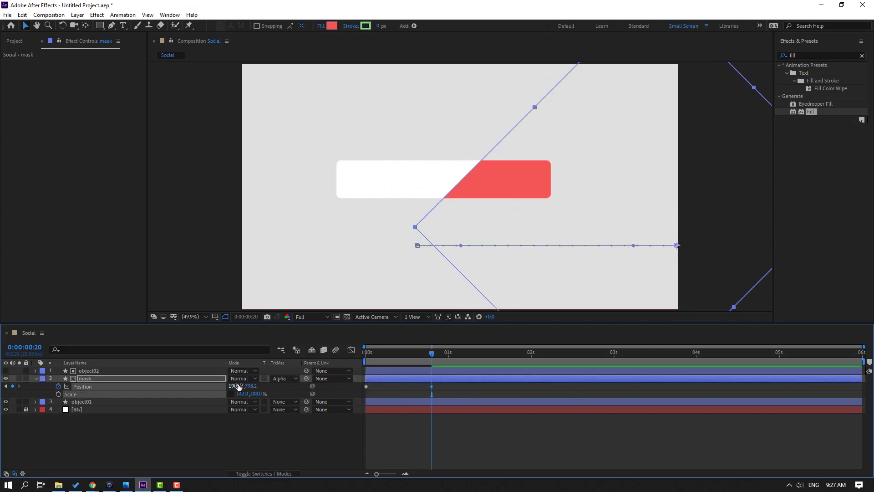
left_click_drag(238, 386, 184, 395)
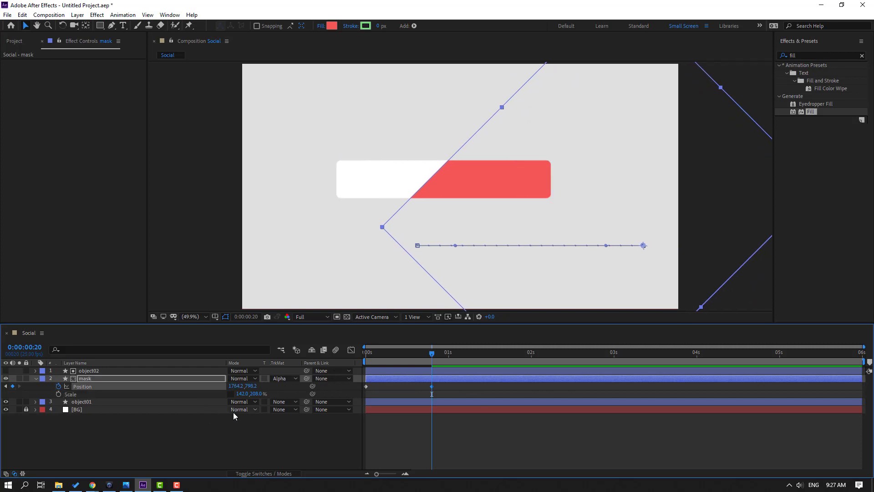
key("r")
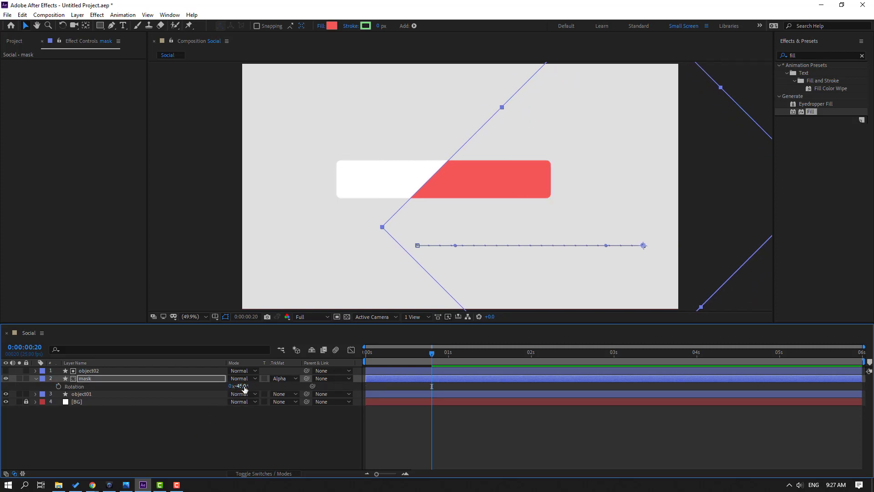
left_click_drag(237, 386, 204, 386)
key("p")
left_click(516, 430)
Preview the wipe, then apply Easy Ease to the mask's Position keyframes
key("space")
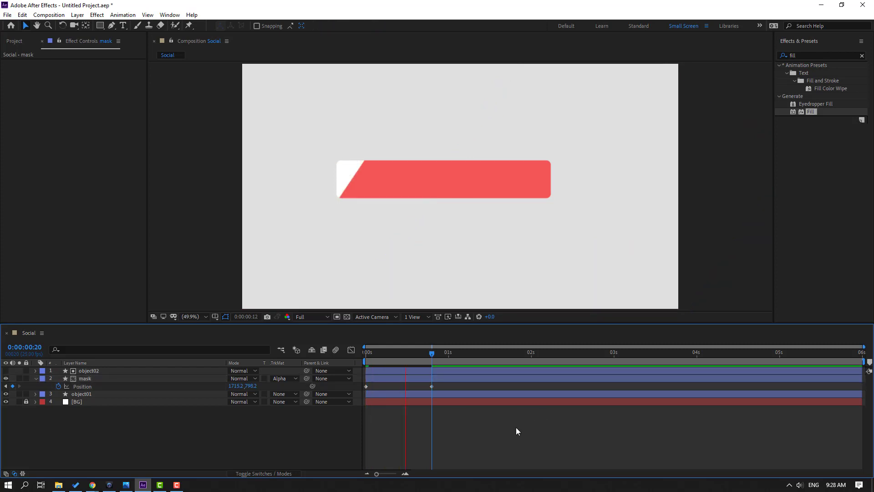
left_click(441, 384)
left_click(366, 387)
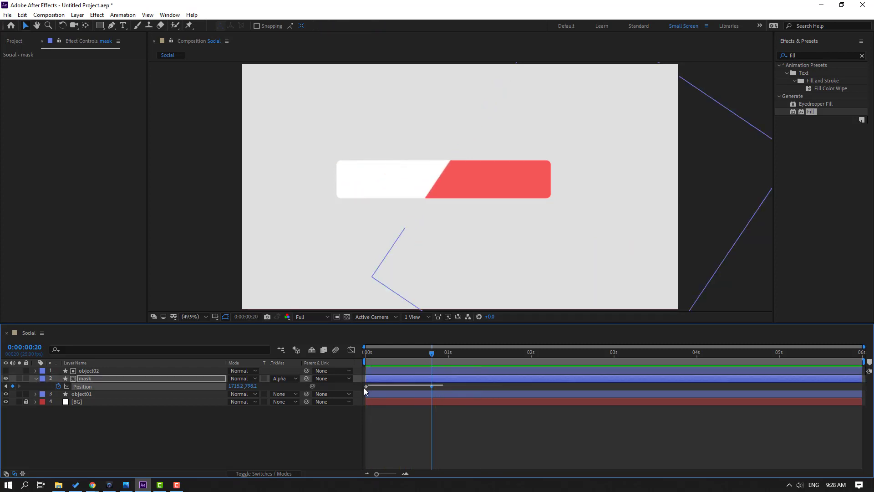
right_click(366, 387)
mouse_move(390, 379)
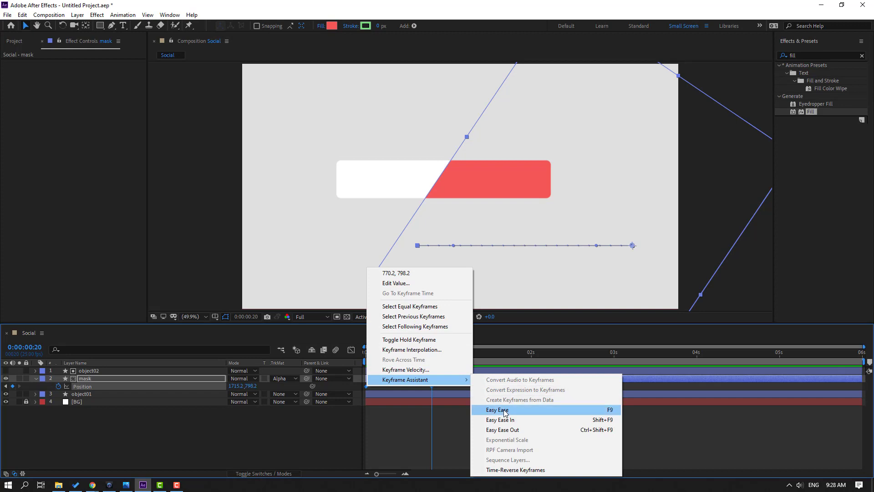
left_click(497, 409)
In the Graph Editor, drag the ease handle so the mask's speed peaks early and eases out
left_click(351, 349)
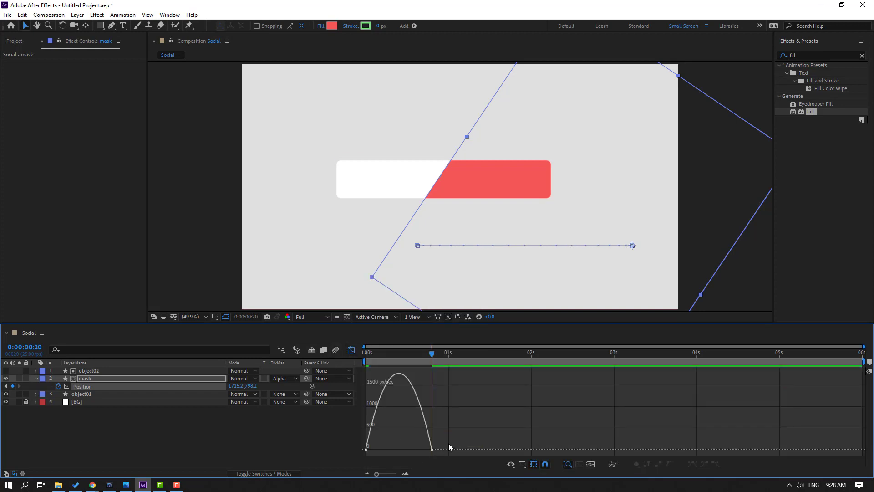
left_click_drag(448, 443, 405, 450)
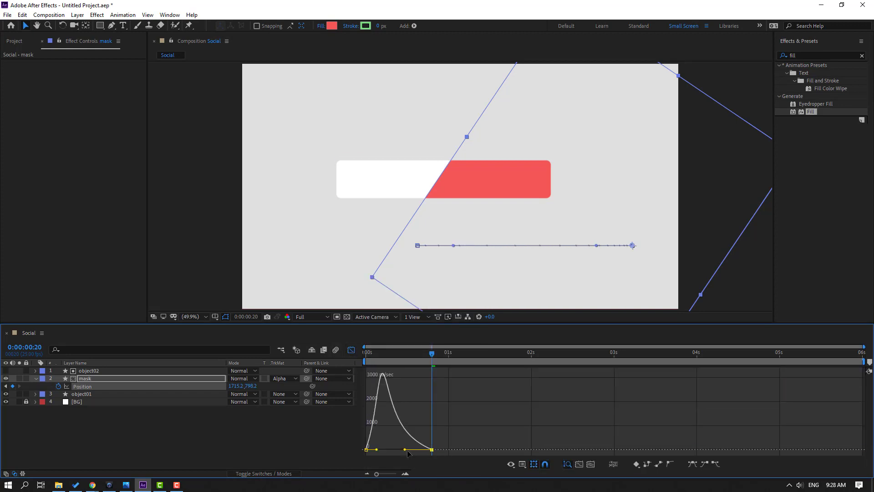
left_click(353, 351)
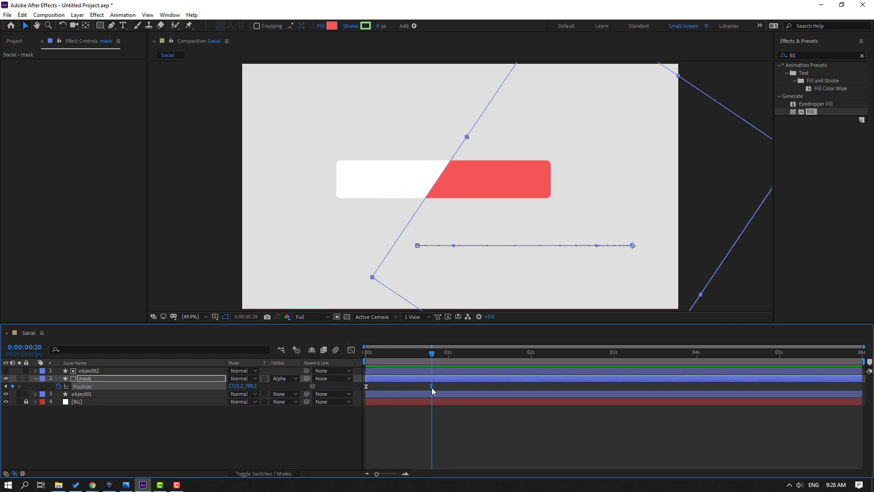
Move the mask's second Position keyframe later to about the two-second mark
left_click_drag(431, 386, 543, 392)
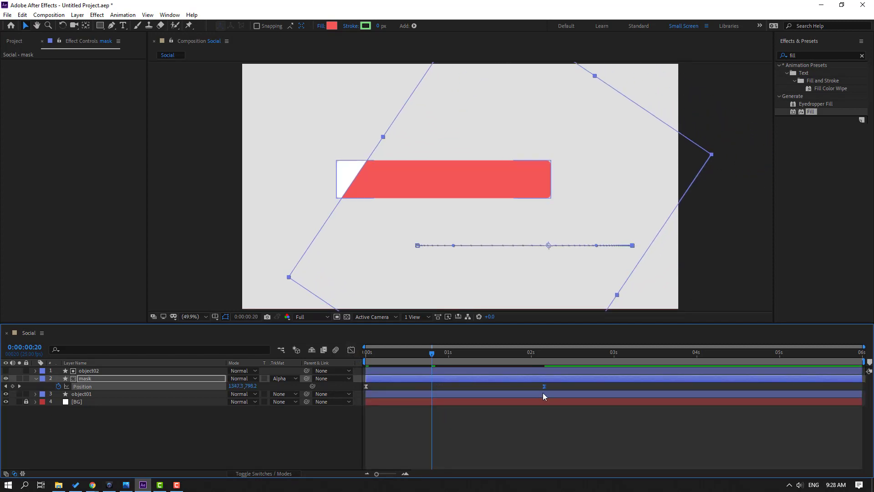
left_click(490, 453)
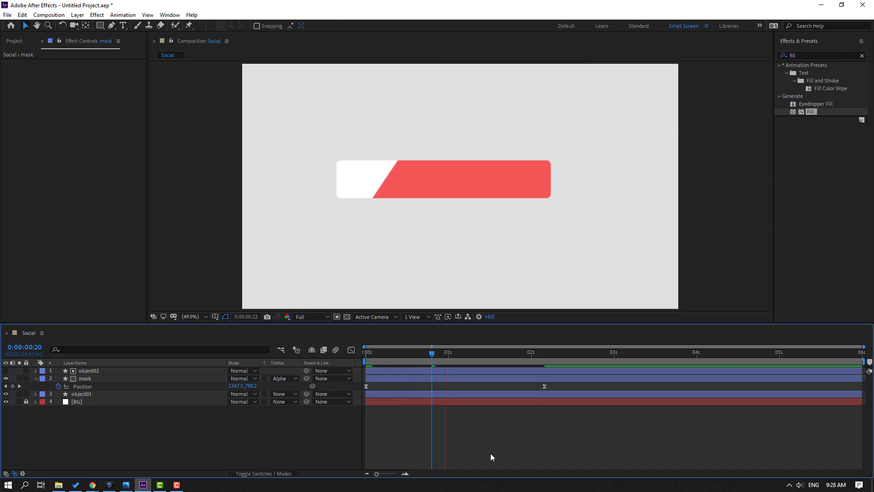
Select both mask keyframes and extend the first keyframe's ease influence in the Graph Editor, previewing the result
key("space")
left_click_drag(552, 384, 360, 394)
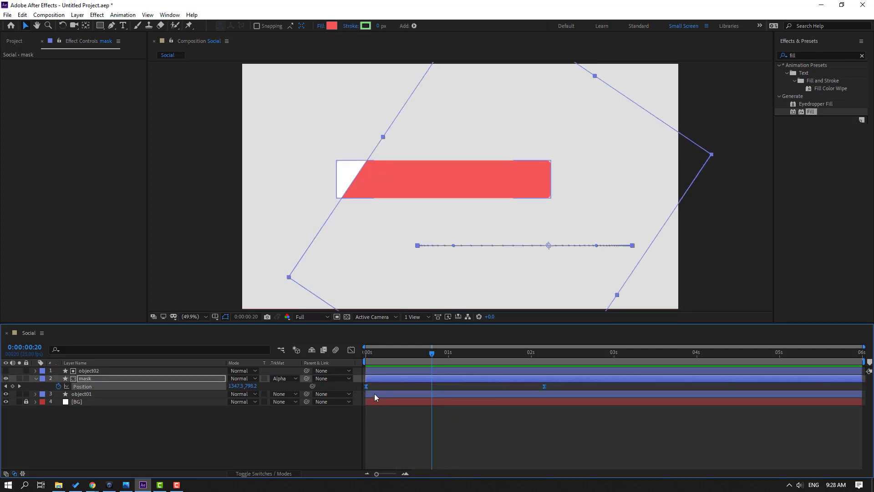
left_click(351, 350)
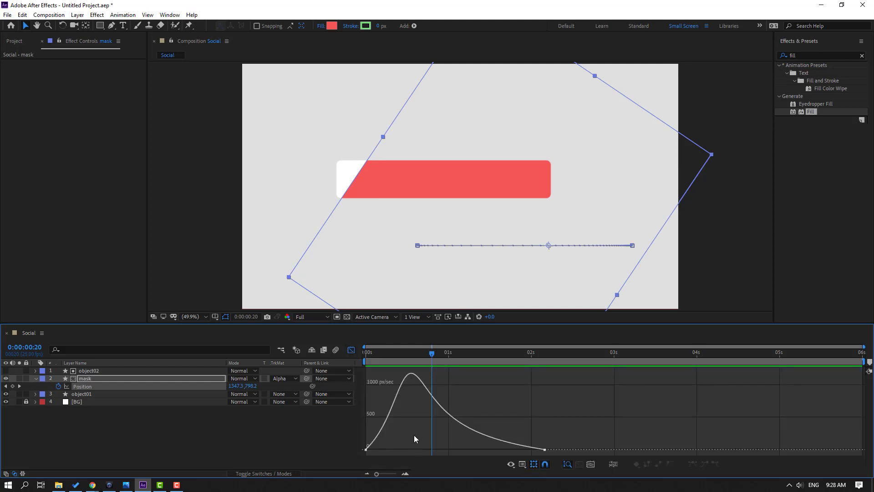
left_click(394, 449)
mouse_move(396, 450)
left_mouse_down()
mouse_move(379, 450)
mouse_move(406, 452)
left_mouse_up()
key("space")
key("space")
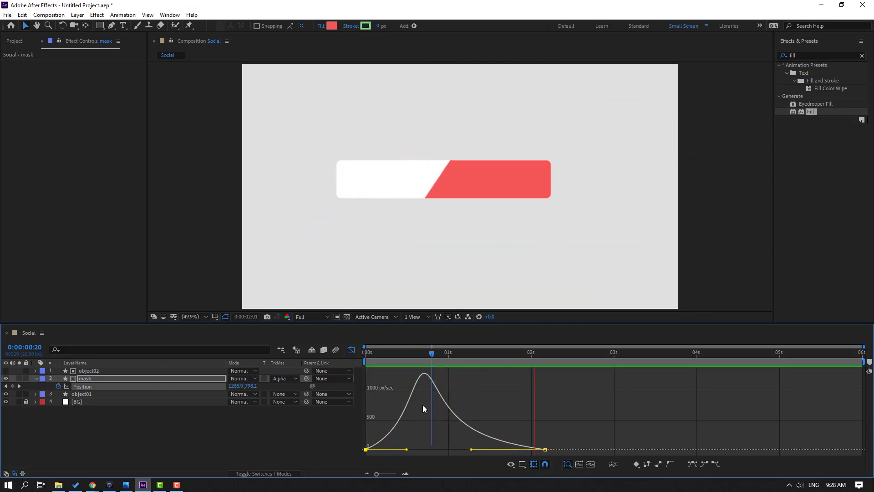
key("space")
left_click(351, 349)
At 0:00:00:00, set the mask's starting Position X to 1209.2 and preview the wipe
left_click_drag(397, 354, 354, 363)
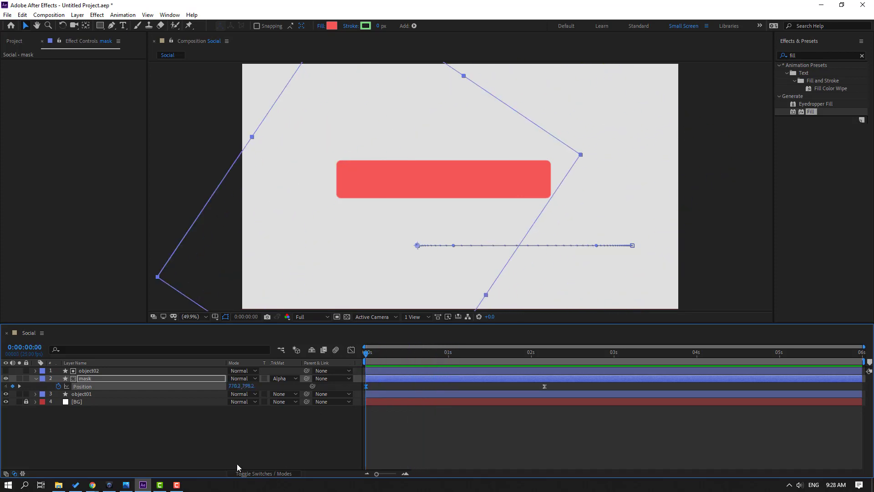
left_click(237, 449)
left_click(365, 386)
left_click_drag(239, 390, 431, 382)
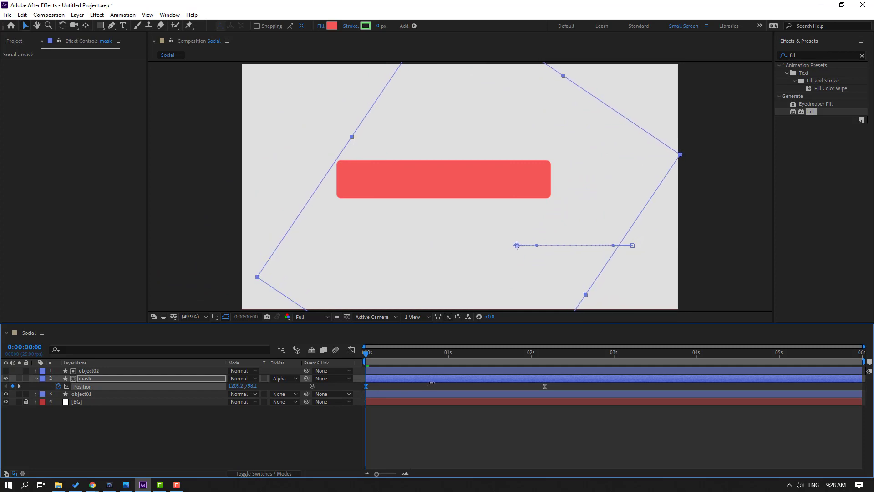
left_click(406, 433)
key("space")
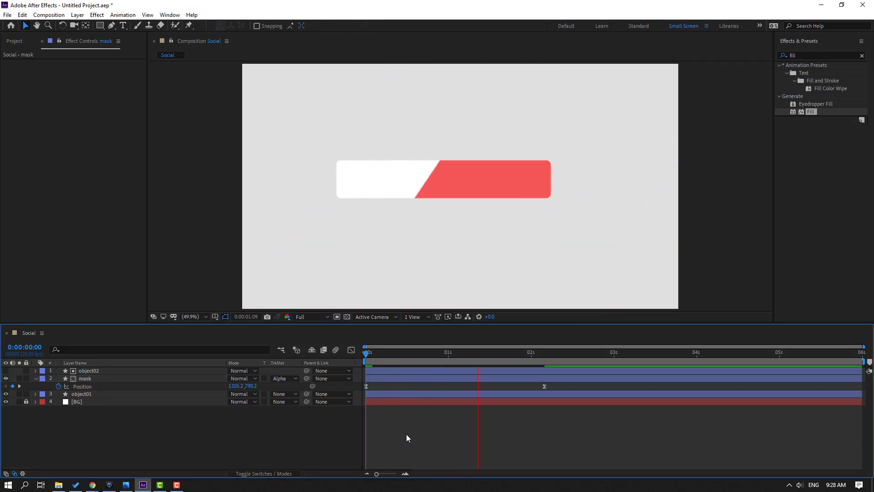
At 0:00:02:15, create a text layer reading LIVE on the bar
left_click_drag(524, 352, 581, 353)
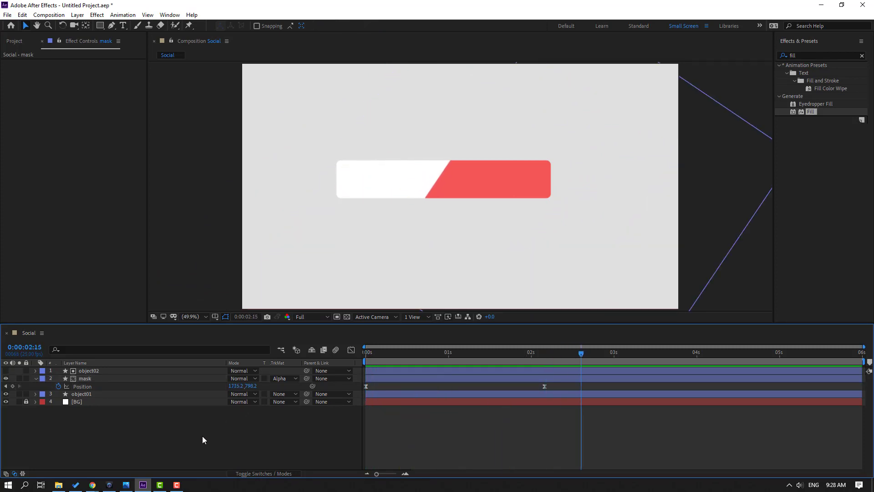
left_click(123, 25)
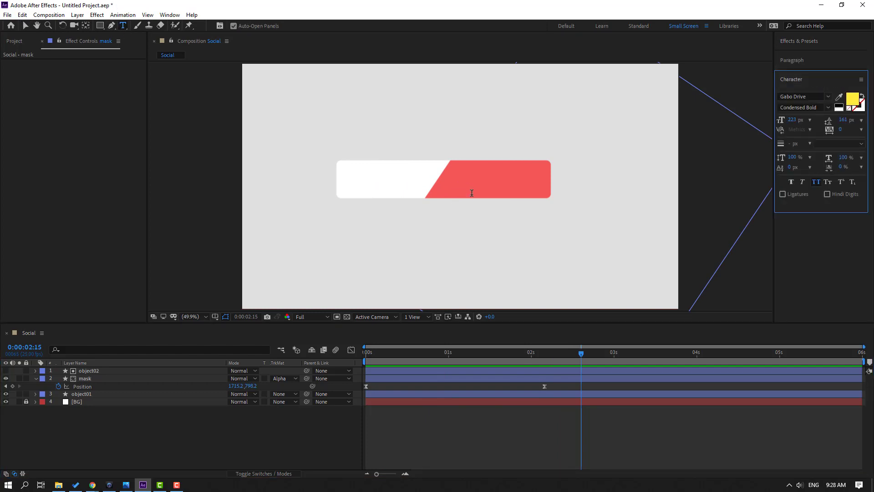
left_click(453, 182)
type("LIVE")
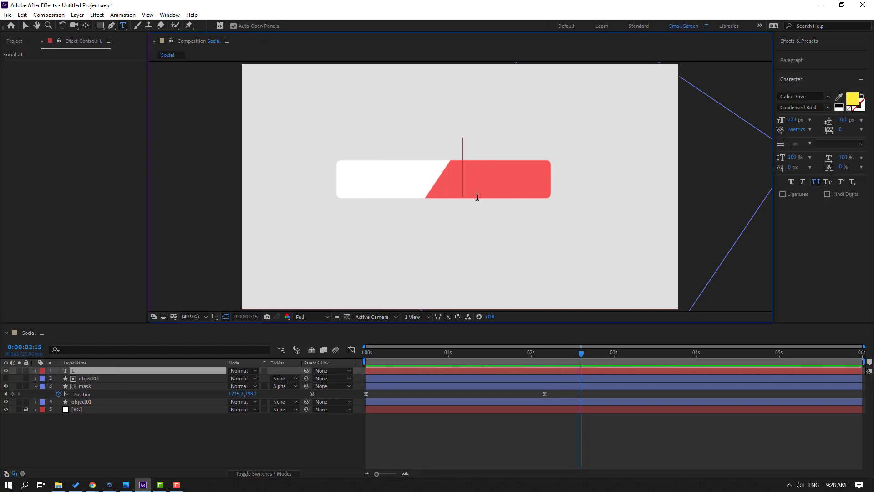
Change the LIVE text fill color to white
left_click(26, 26)
left_click(858, 100)
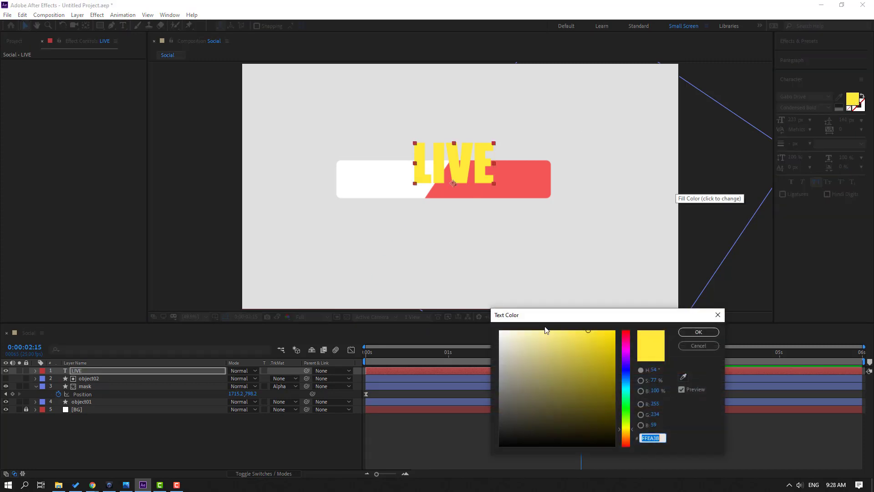
left_click(500, 332)
left_click(698, 332)
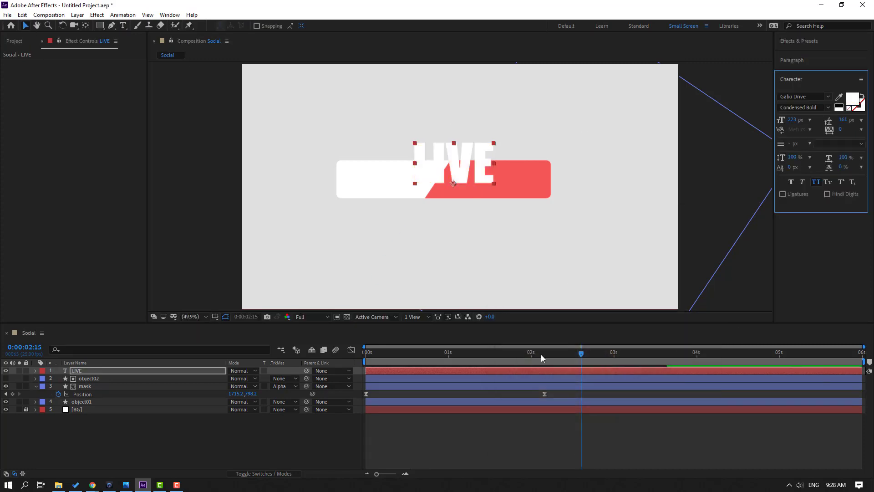
Scale the LIVE text layer to 60% and move it onto the red part of the bar
key("s")
left_click_drag(241, 379, 220, 379)
left_click_drag(461, 182, 497, 188)
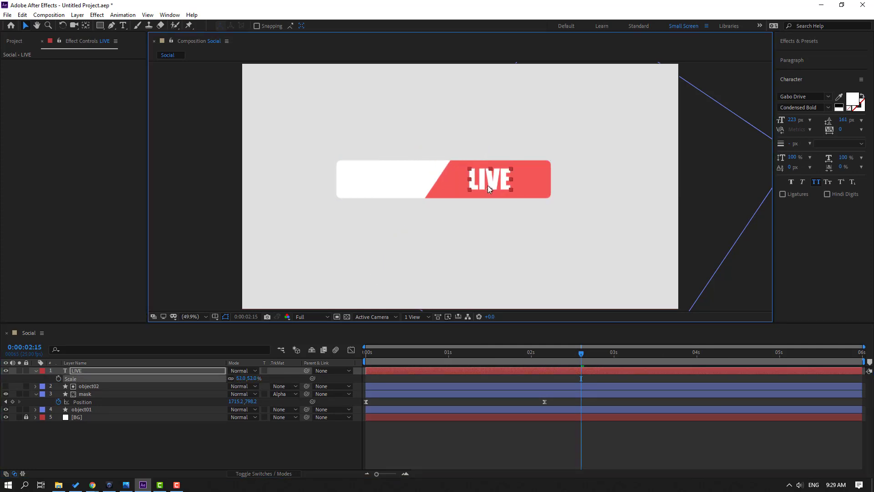
left_click(239, 378)
type("60")
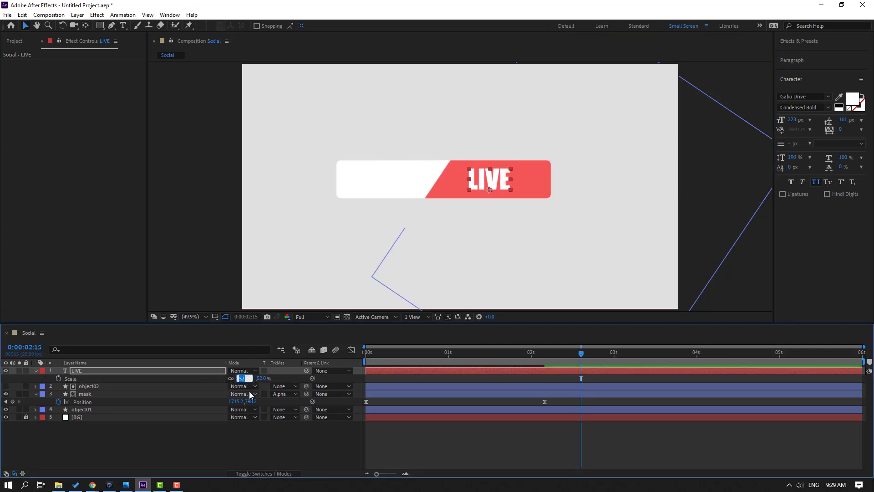
key("Return")
Zoom in on the composition and move the LIVE text toward the bar's right end
key("period")
key("period")
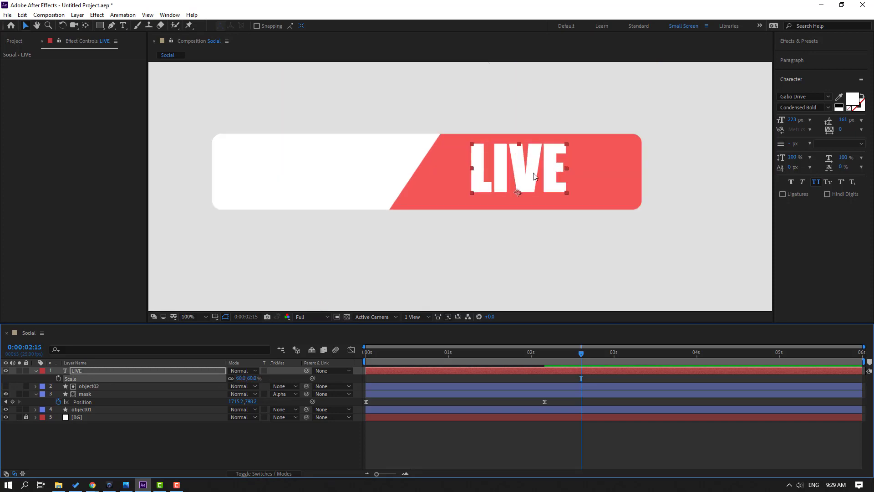
left_click_drag(533, 173, 574, 178)
left_click(145, 431)
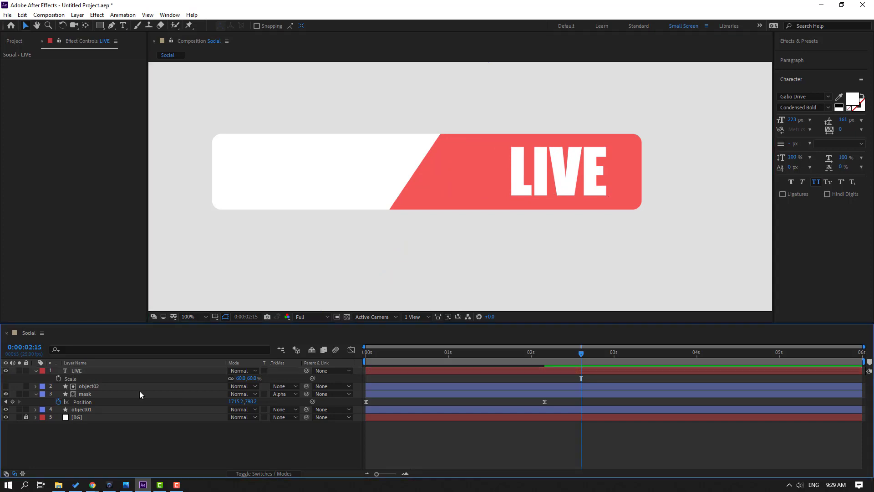
Draw a small circle with the Ellipse tool on the red area left of the LIVE text
left_click(100, 26)
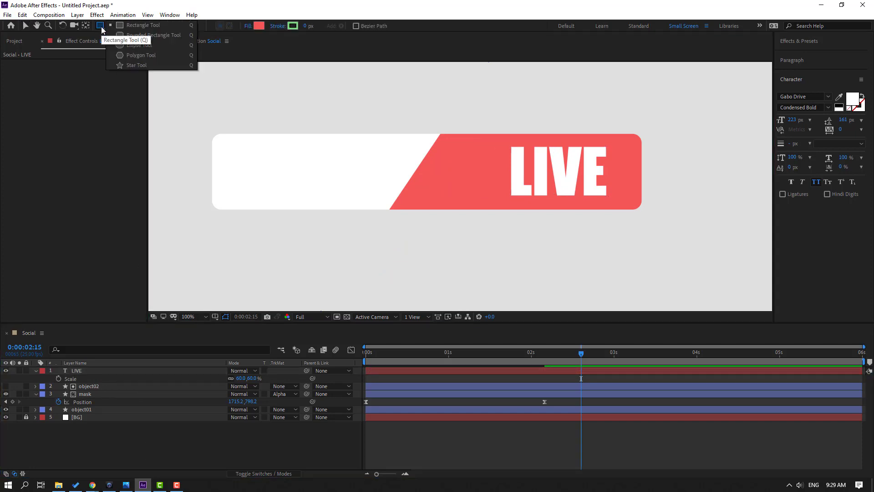
left_click(139, 46)
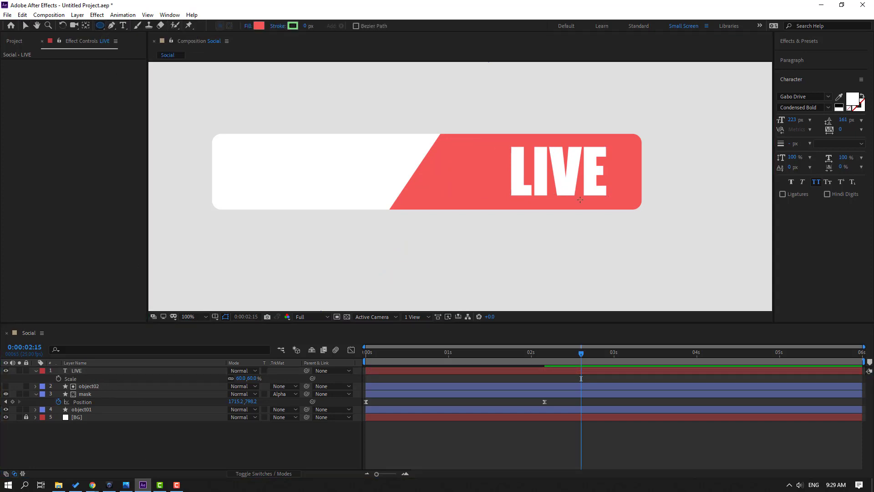
left_click_drag(435, 158, 476, 196)
left_click_drag(470, 190, 461, 186)
left_click(23, 26)
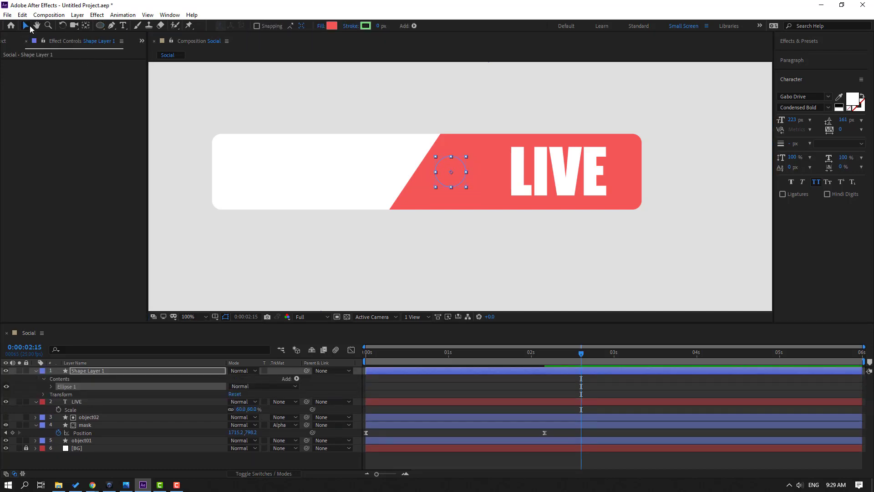
Set the circle's fill color to white
left_click(332, 27)
left_click_drag(523, 338, 468, 325)
left_click(698, 332)
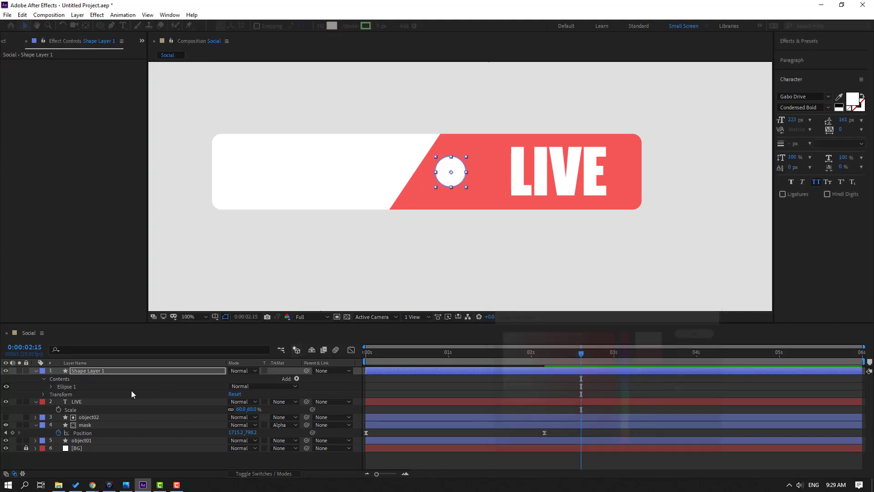
Rename the circle's shape layer to live_shape
key("Return")
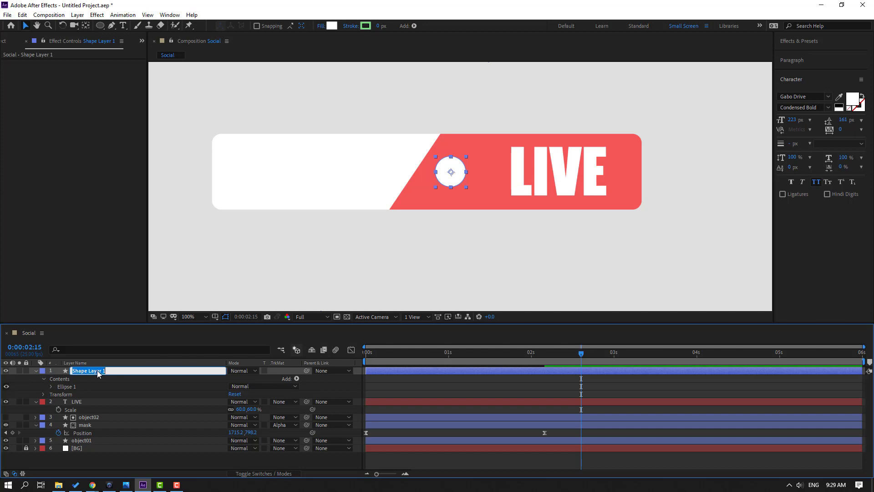
type("live_shape")
key("Return")
Collapse the shape layer's properties and move the circle slightly to the right
left_click(34, 376)
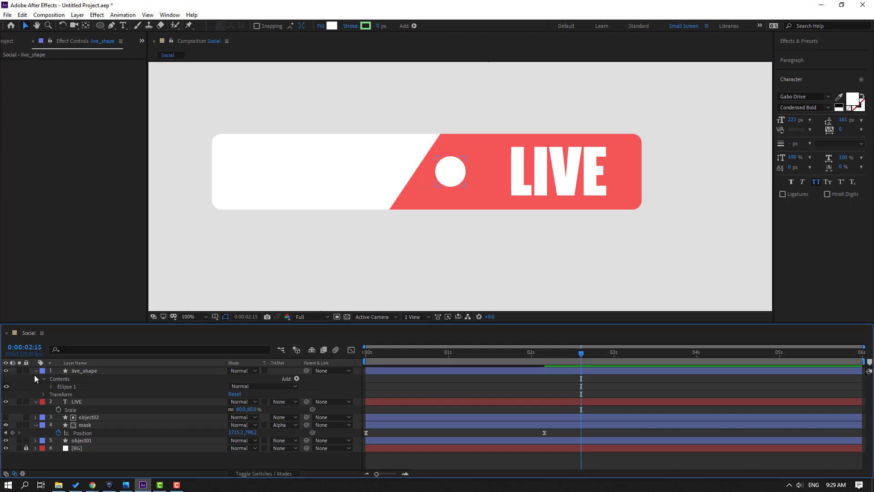
left_click(35, 371)
left_click(451, 172)
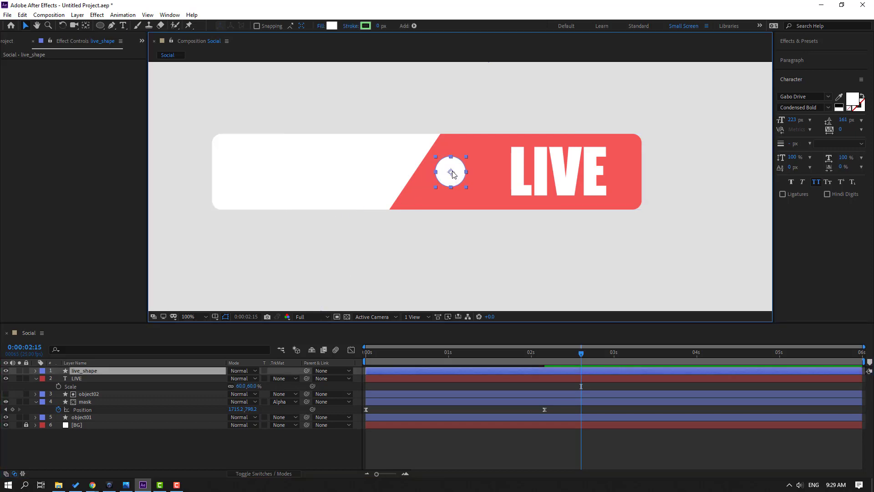
left_click_drag(452, 173, 466, 173)
Nudge the LIVE text left, closer to the circle
left_click(528, 175)
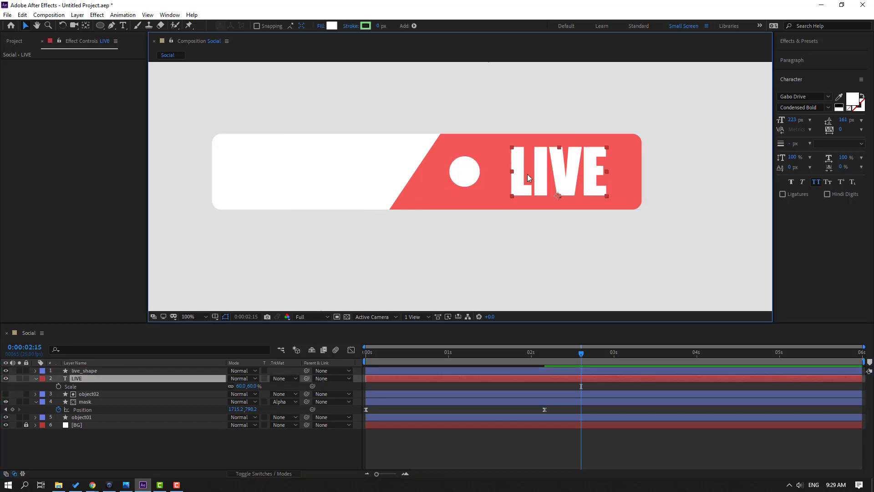
key("shift+Left")
key("shift+Left")
key("shift+Left")
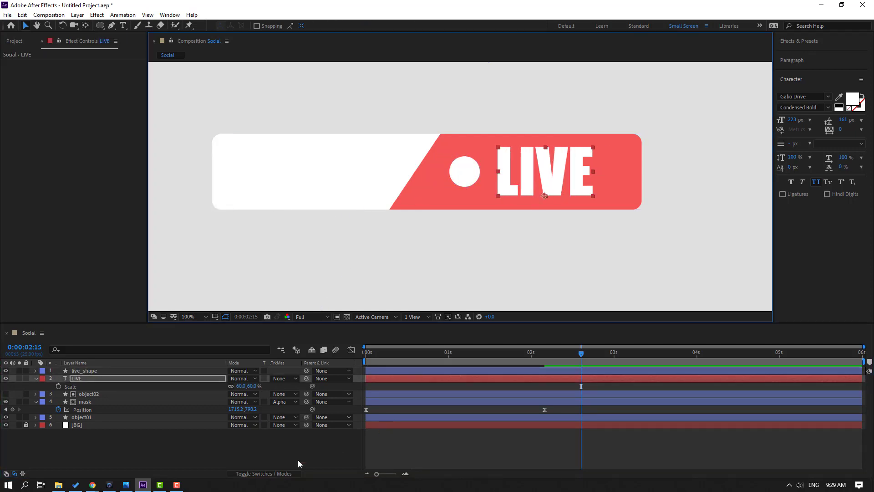
Add the yt.png, fb.png and linkedin.png footage items from the project into the composition as new layers
left_click(278, 452)
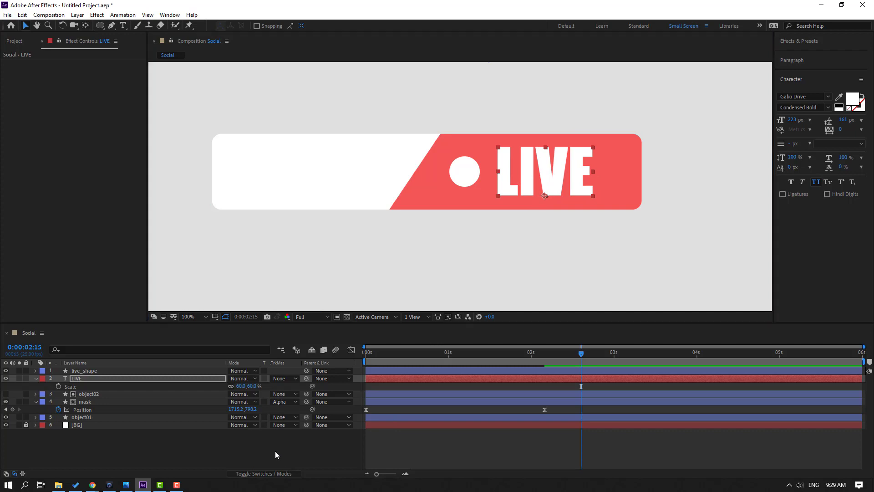
left_click(36, 378)
left_click(13, 42)
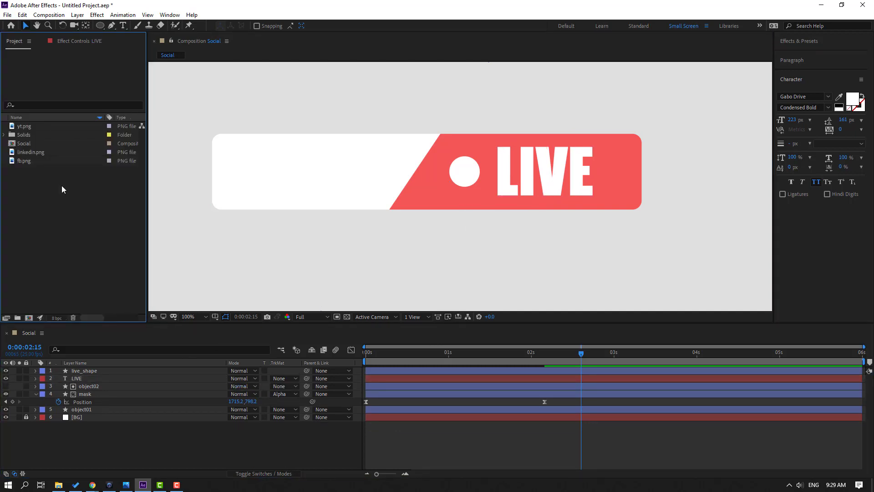
left_click(21, 127)
left_click(19, 162, "ctrl")
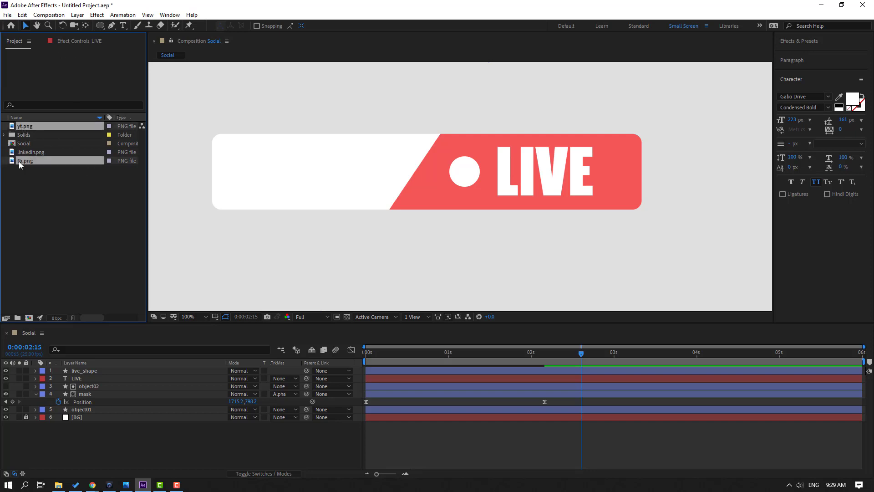
left_click(28, 151, "ctrl")
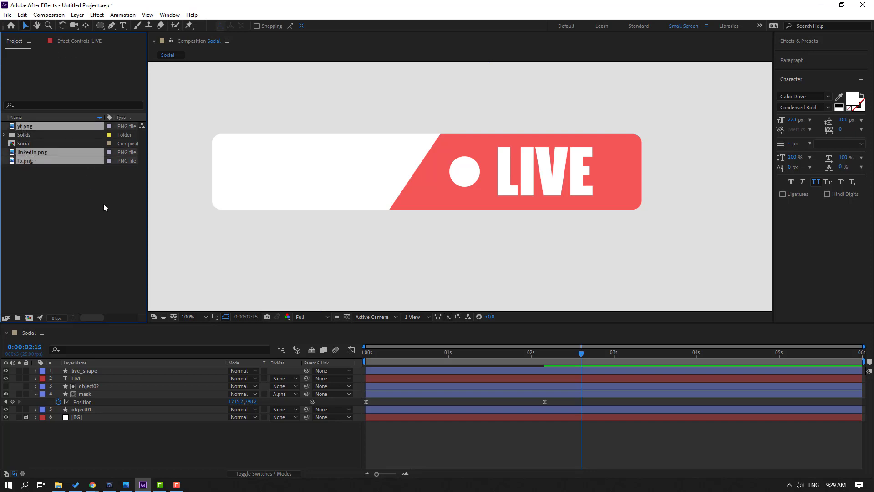
left_click_drag(25, 157, 98, 370)
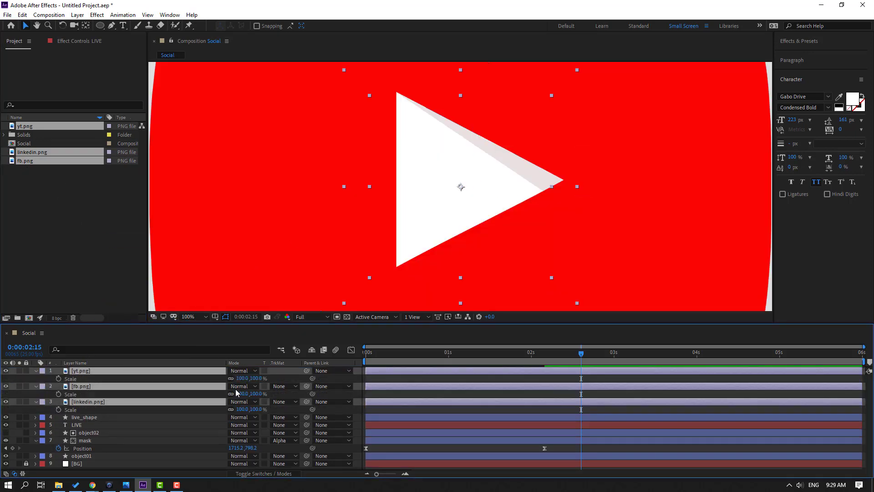
Scale the three logo layers down to about 8% together and move them to the white left section of the bar
key("s")
left_click_drag(241, 379, 203, 385)
left_click_drag(460, 187, 233, 178)
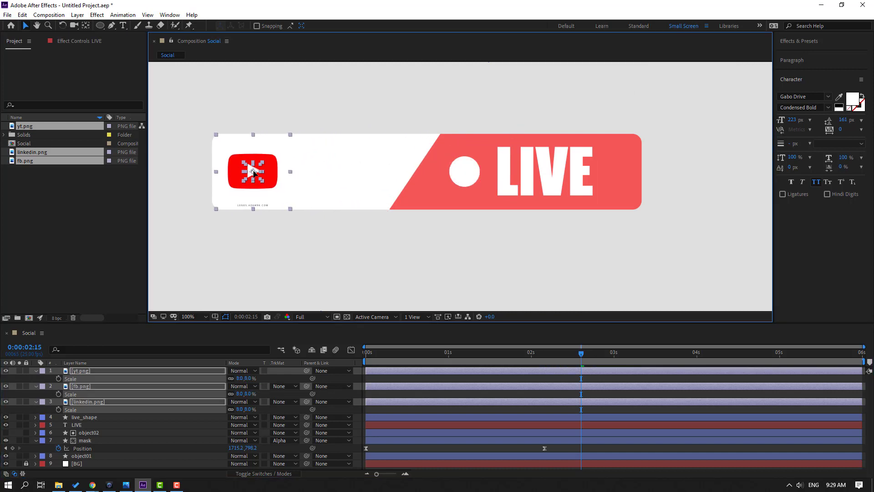
Space the logos out by moving the Facebook logo and then the LinkedIn logo further right along the bar
left_click(397, 407)
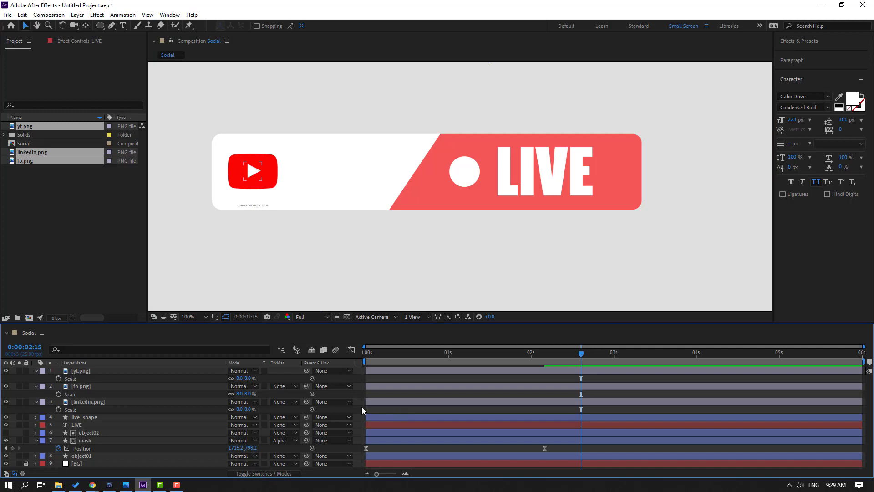
left_click(80, 386)
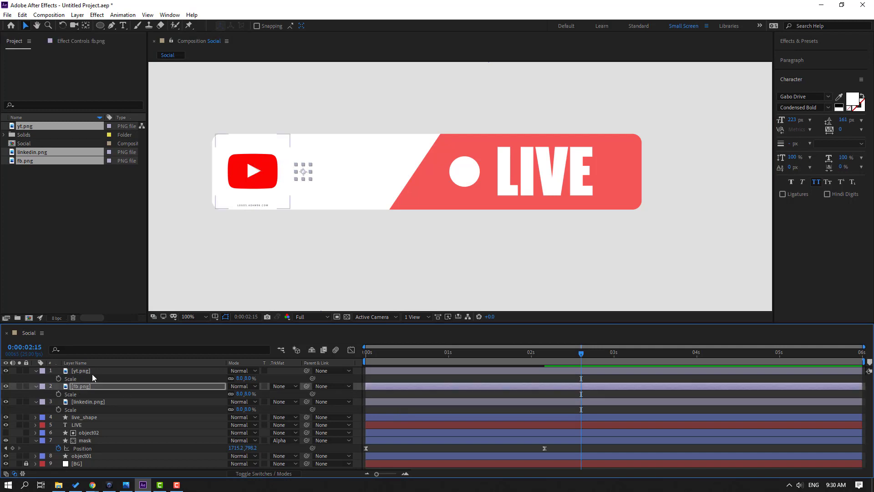
left_click(79, 403)
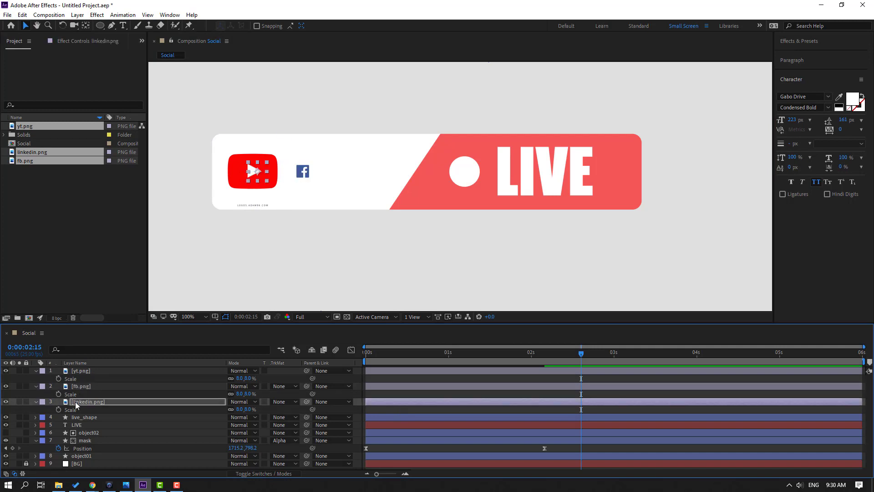
key("shift+Right")
key("shift+Right")
key("shift+Right")
key("shift+Right")
key("shift+Right")
key("shift+Right")
key("shift+Right")
key("shift+Right")
key("shift+Right")
key("shift+Right")
key("shift+Right")
key("shift+Right")
key("shift+Right")
key("shift+Right")
key("shift+Right")
key("shift+Right")
key("shift+Right")
key("shift+Right")
key("shift+Right")
key("shift+Right")
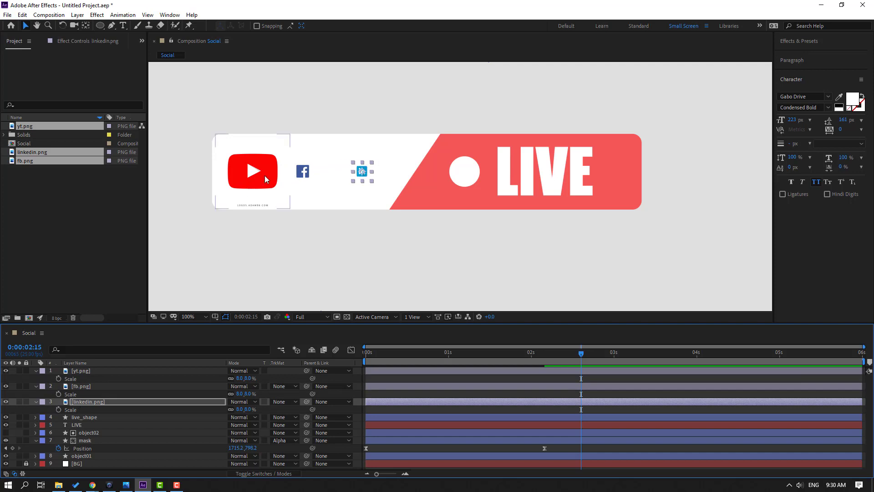
Set the YouTube logo layer's scale to 6%
left_click(262, 177)
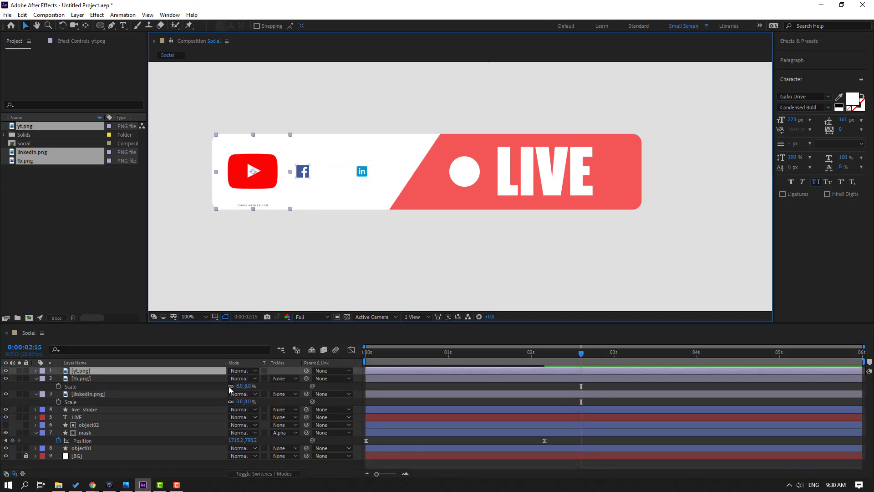
left_click(235, 380)
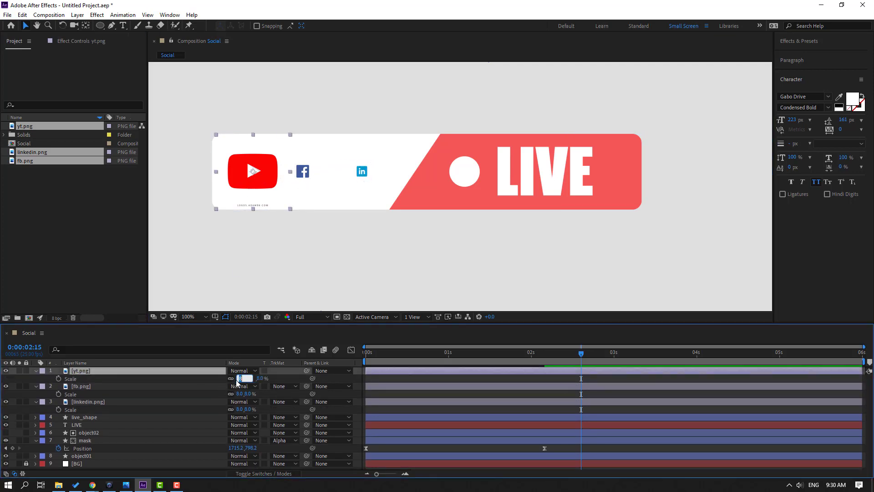
type("5")
key("Return")
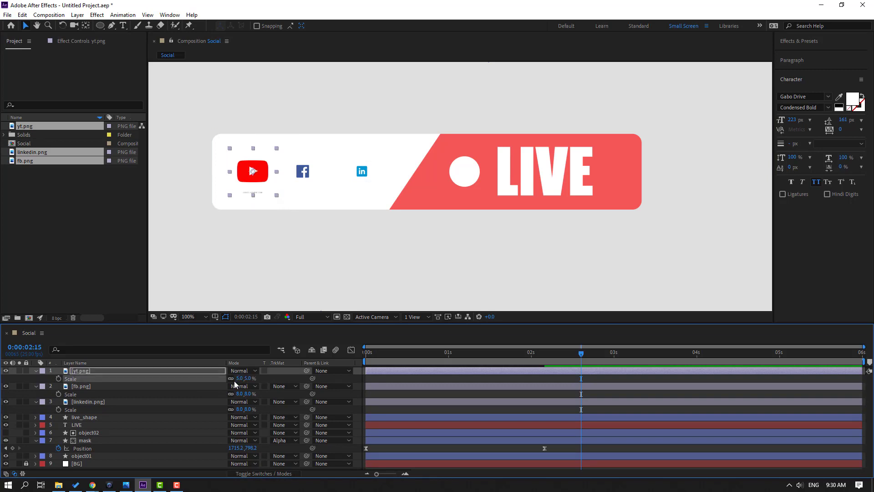
left_click(238, 378)
type("6")
key("Return")
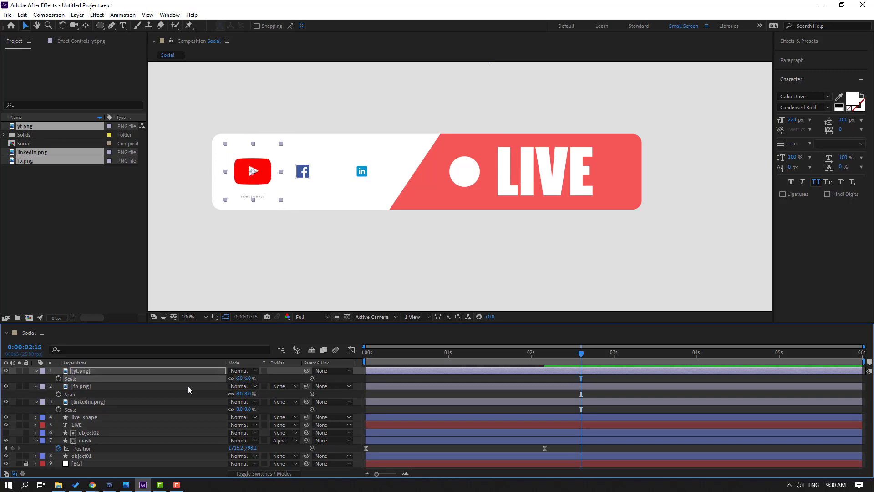
Draw a rectangular Pen-tool mask around the YouTube logo so the website text beneath it is cut off
scroll(244, 144, "up", 4)
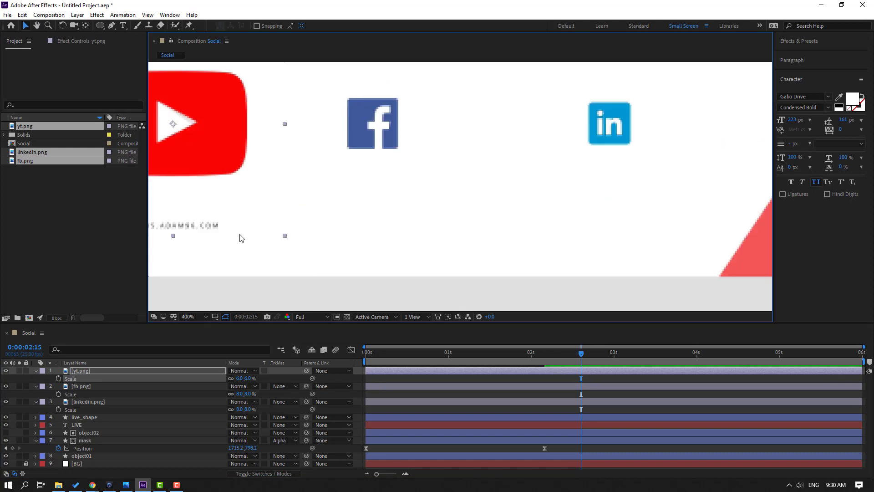
left_click_drag(241, 238, 355, 232)
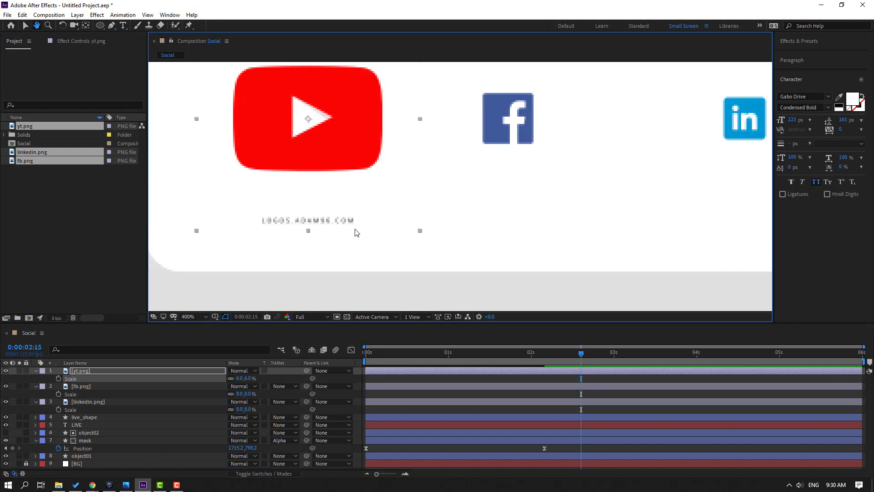
left_click(111, 26)
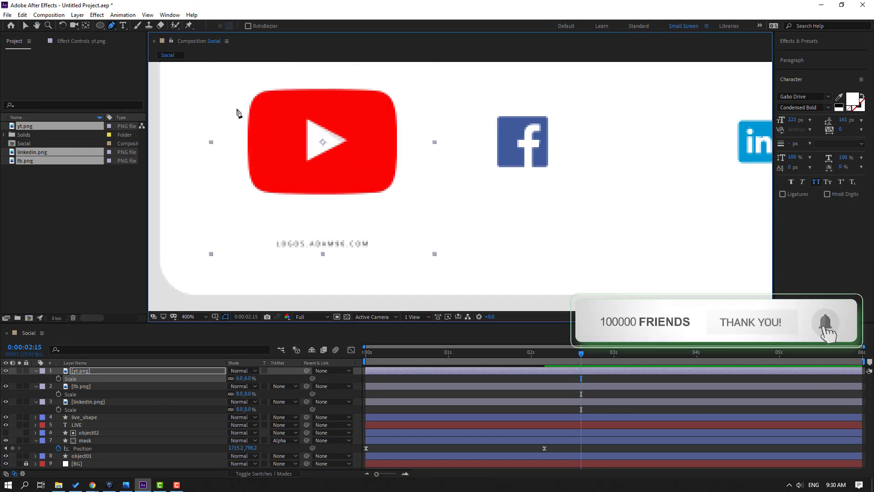
left_click(238, 87)
left_click(242, 203)
left_click(408, 202)
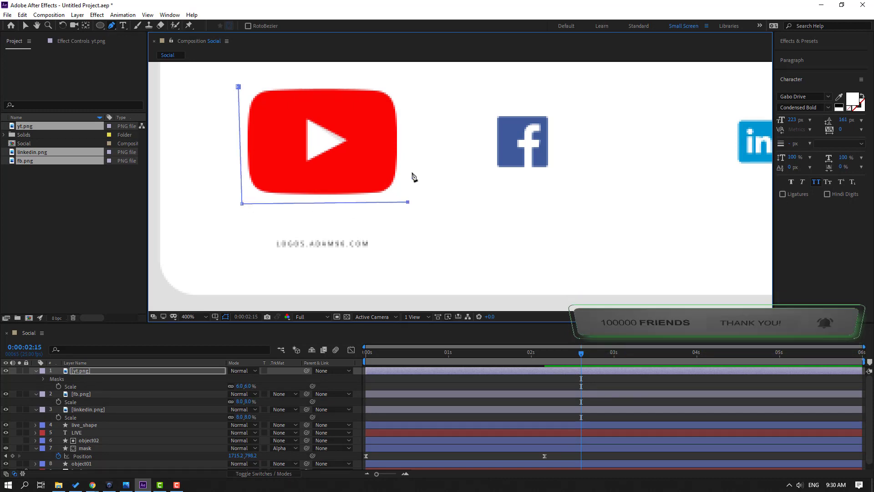
left_click(403, 79)
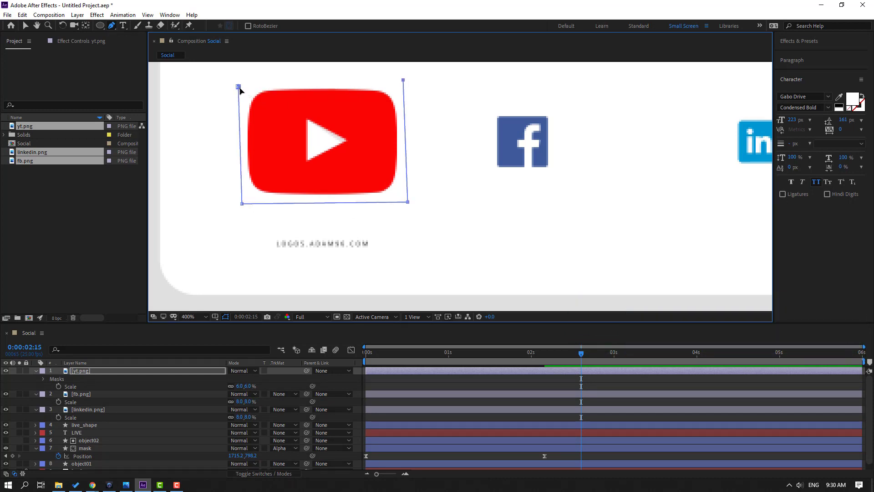
left_click(239, 87)
left_click(26, 26)
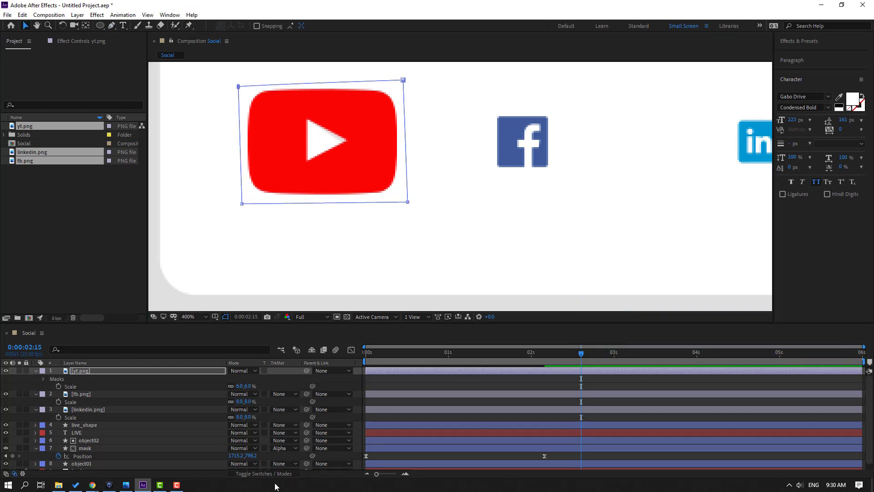
left_click(445, 366)
scroll(385, 291, "down", 1)
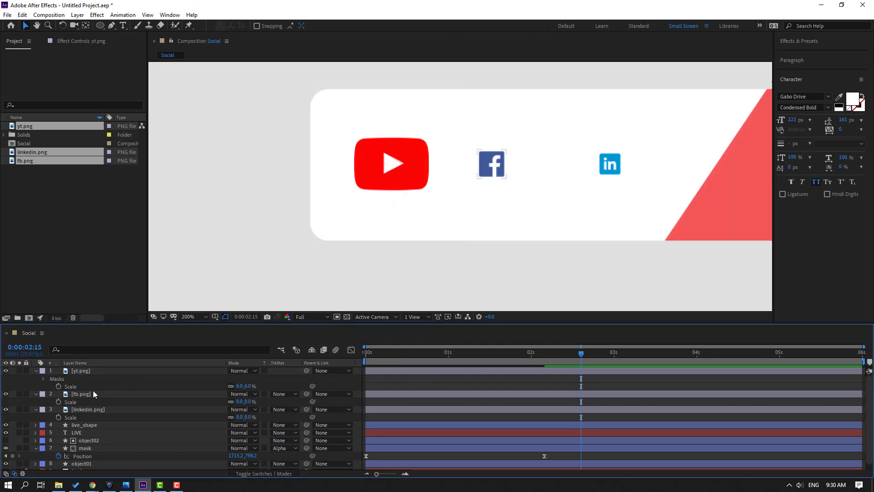